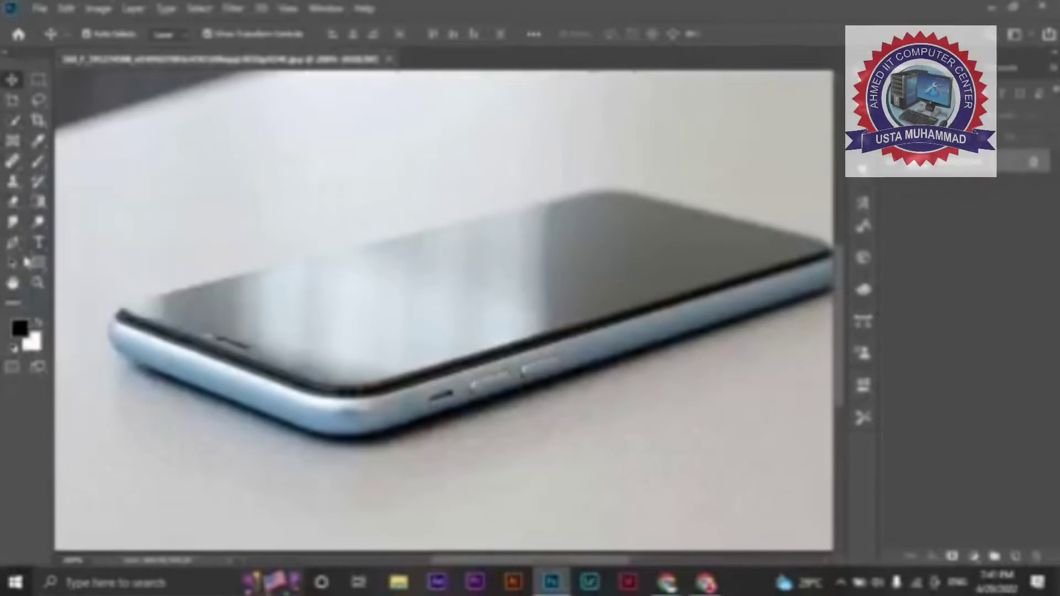
# - Begin a Pen path at the phone's left screen corner, zooming to see the photo
pyautogui.click(12, 242)
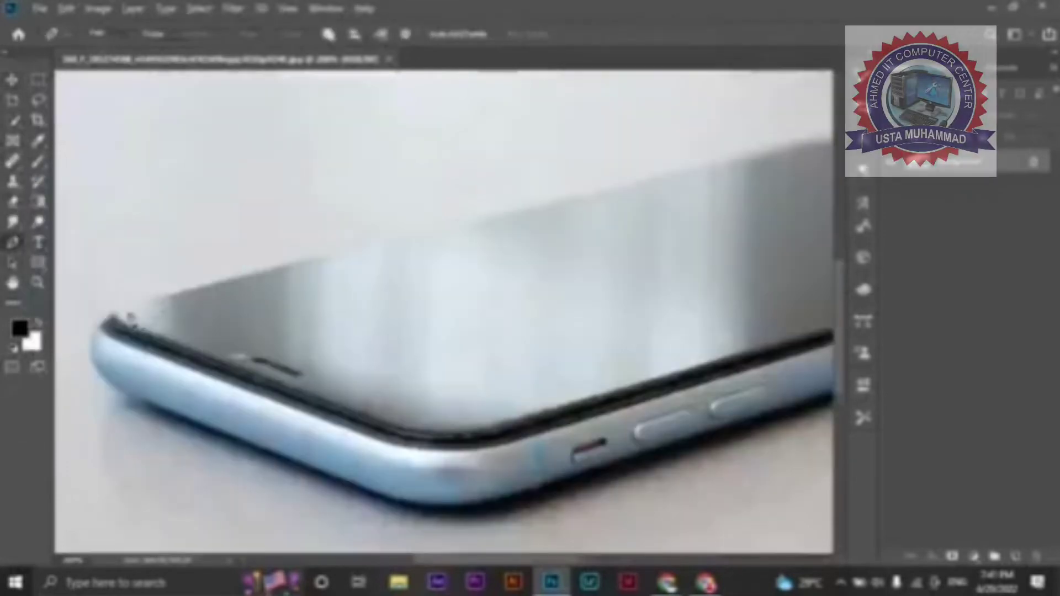
pyautogui.scroll(2, 138, 304)
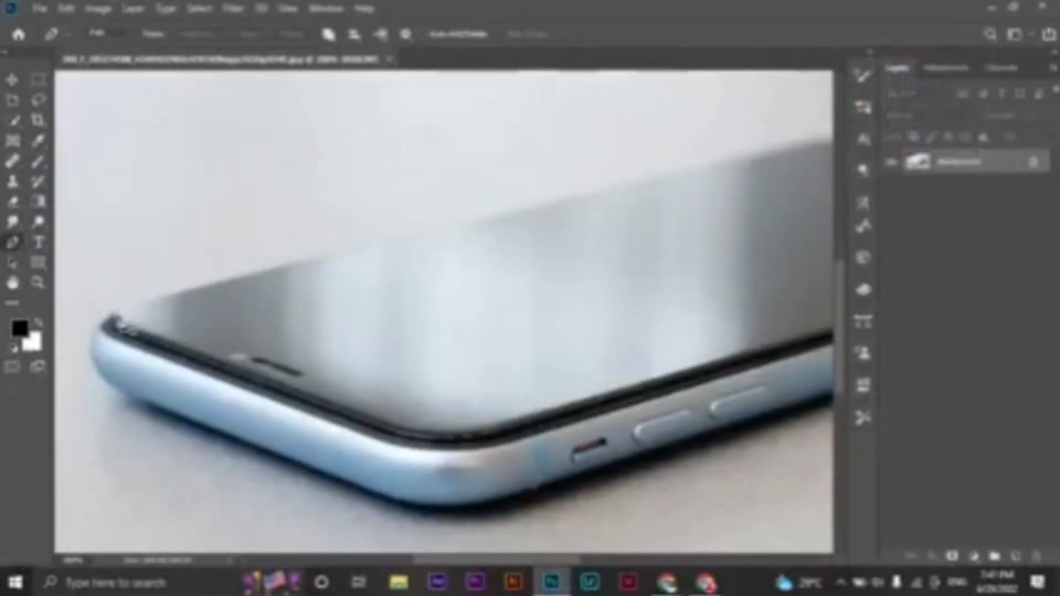
pyautogui.click(114, 320)
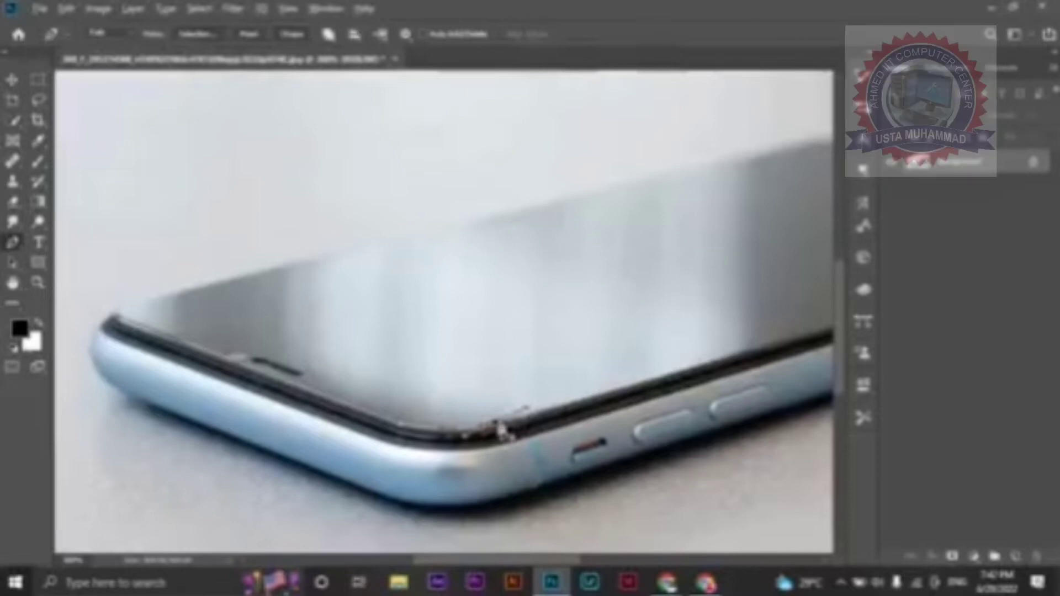
pyautogui.hotkey('ctrl', '-')
pyautogui.hotkey('ctrl', '-')
pyautogui.hotkey('ctrl', '-')
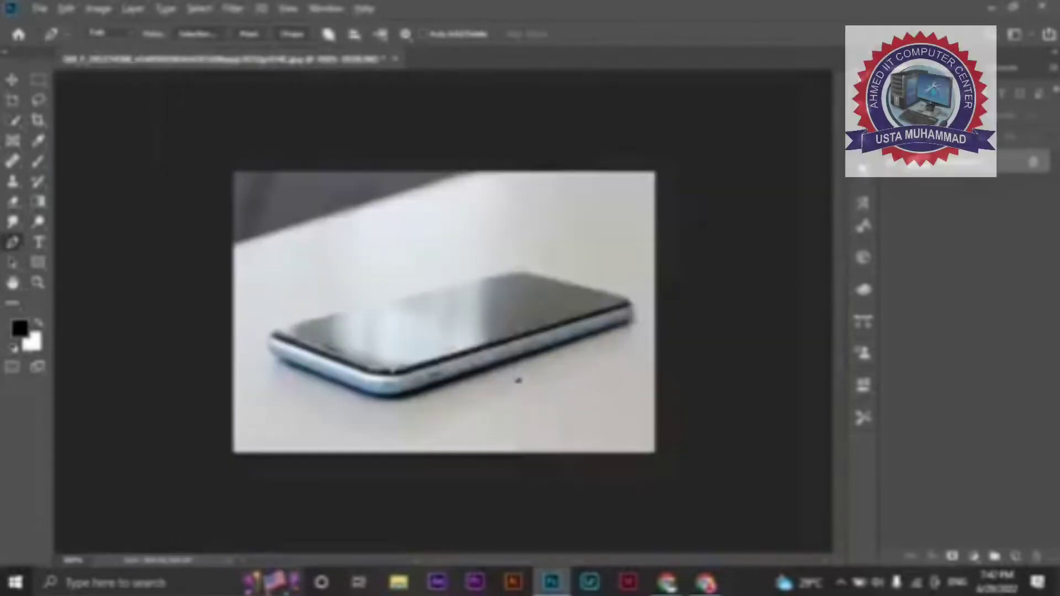
pyautogui.keyDown('alt'); pyautogui.scroll(3, 641, 295); pyautogui.keyUp('alt')
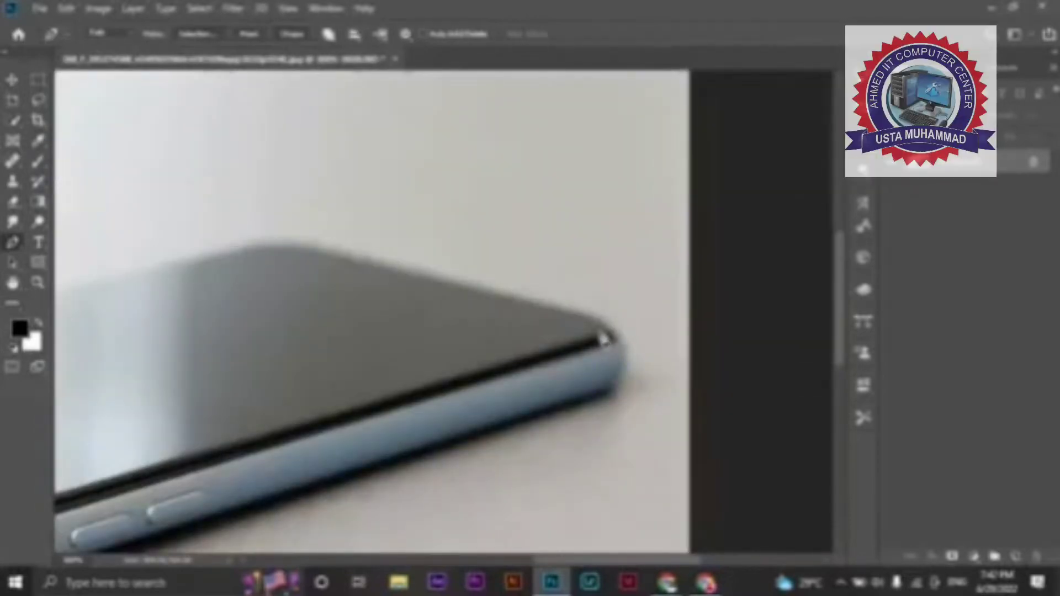
pyautogui.keyDown('alt'); pyautogui.scroll(-1, 684, 318); pyautogui.keyUp('alt')
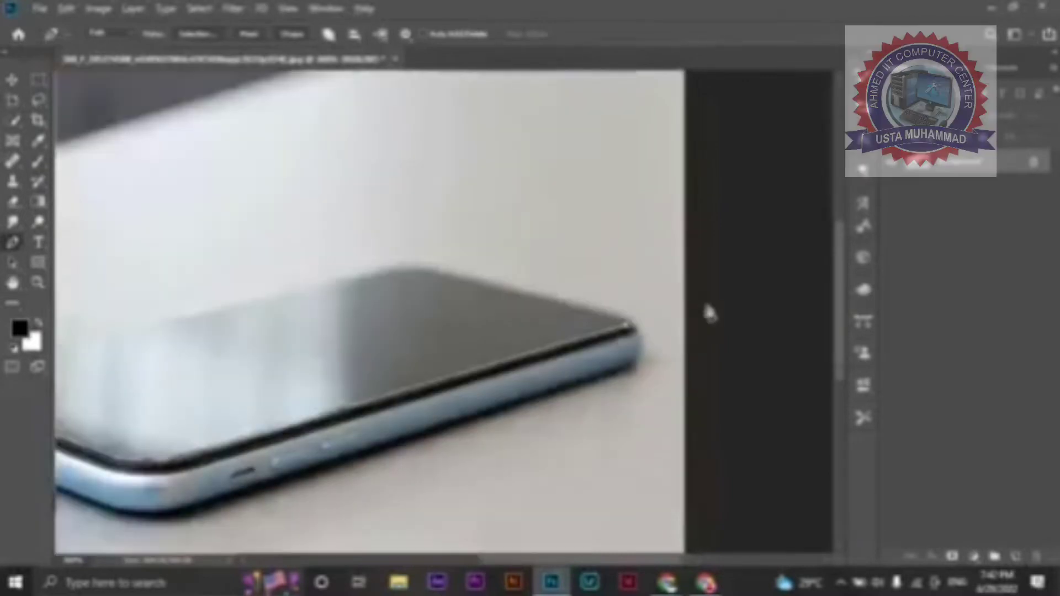
pyautogui.keyDown('alt'); pyautogui.scroll(-2, 707, 309); pyautogui.keyUp('alt')
pyautogui.hotkey('ctrl', '+')
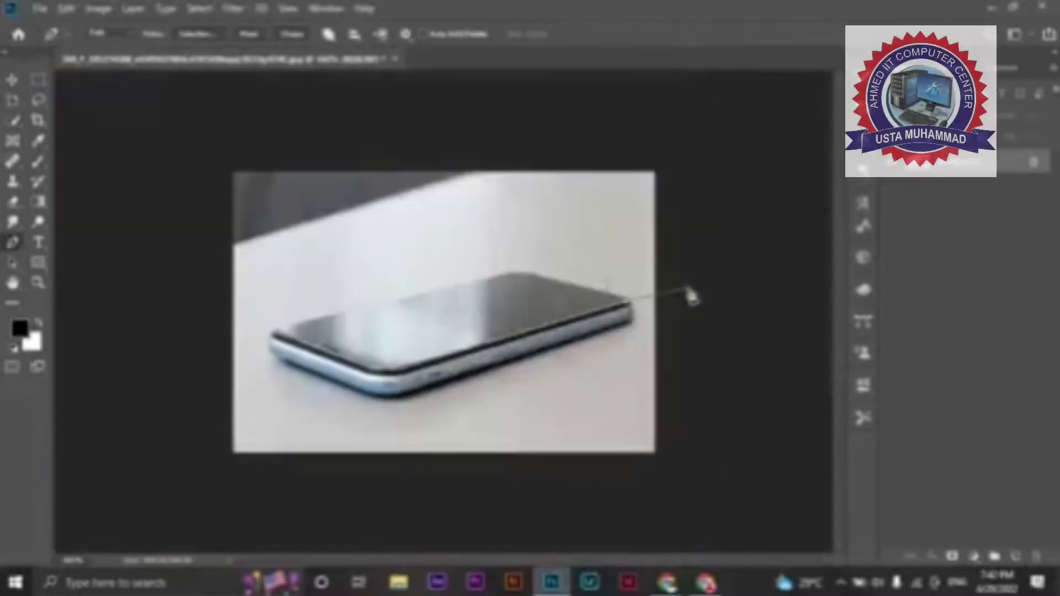
# - Extend the path past the top-right, across the top and down the photo's left side
pyautogui.click(715, 228)
pyautogui.click(675, 170)
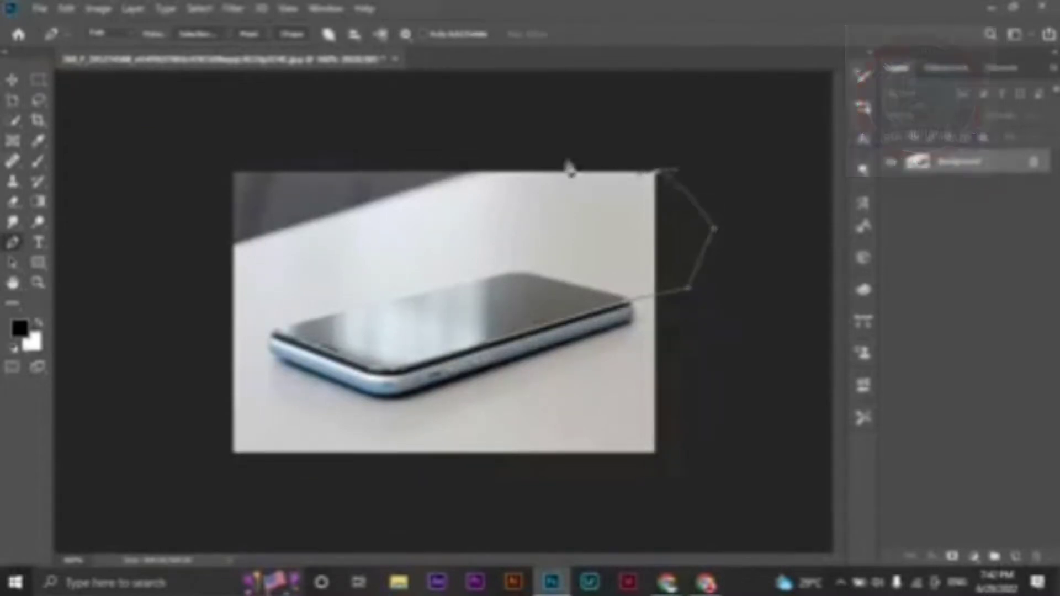
pyautogui.hotkey('ctrl', 'z')
pyautogui.click(720, 159)
pyautogui.click(621, 142)
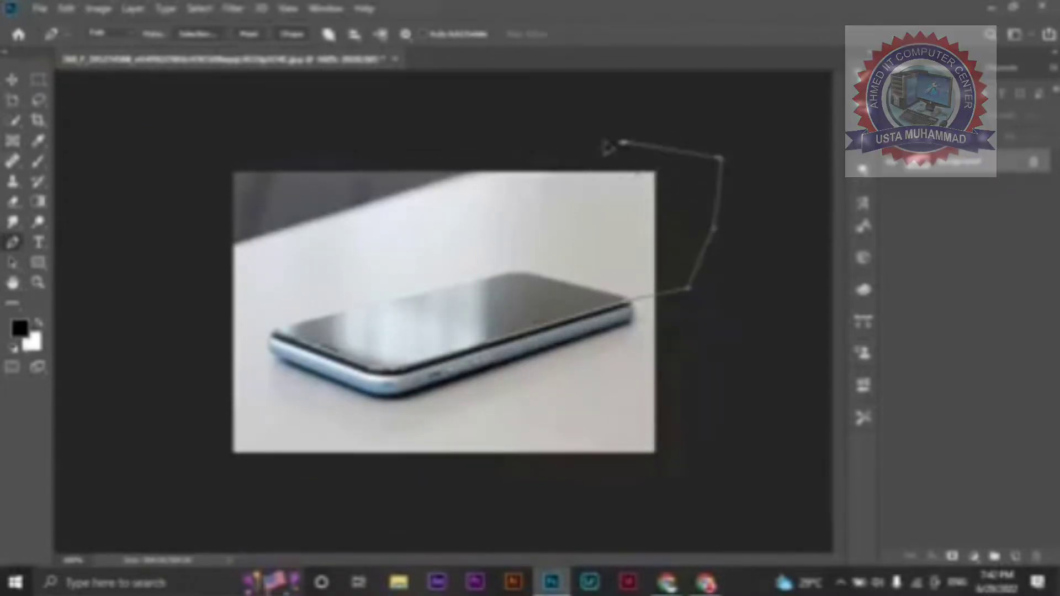
pyautogui.click(522, 134)
pyautogui.click(336, 128)
pyautogui.click(212, 138)
pyautogui.click(174, 172)
pyautogui.click(168, 204)
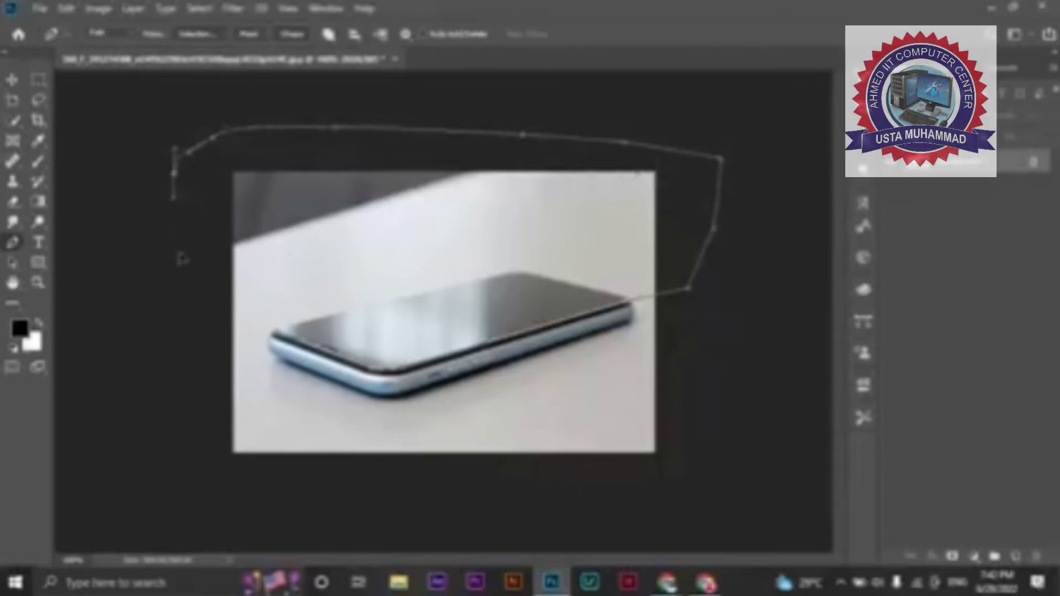
pyautogui.click(176, 234)
pyautogui.click(184, 264)
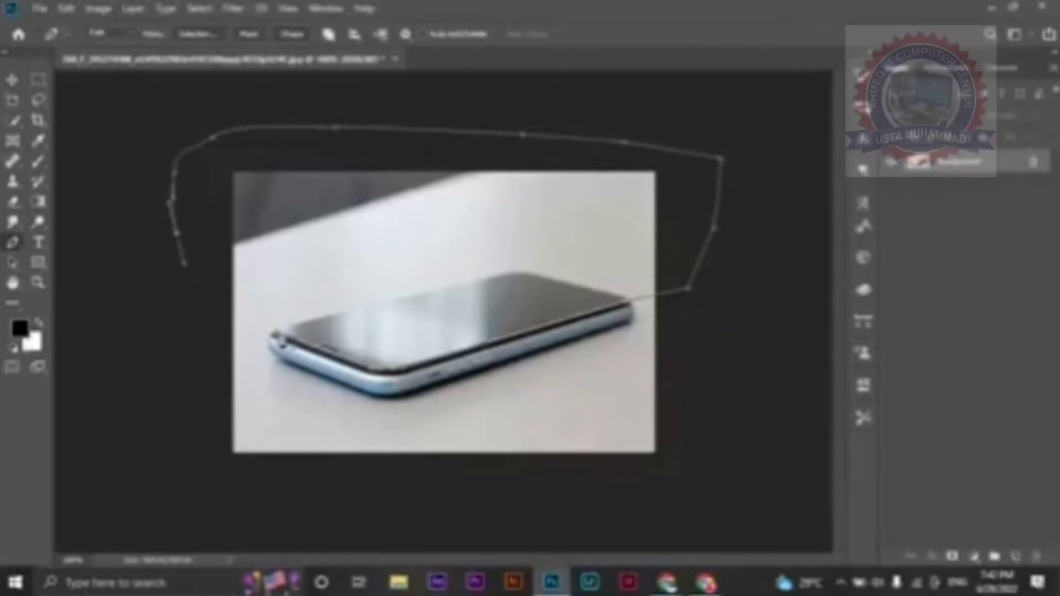
# - Close the path at the phone's front-left corner and clear the area above the screen
pyautogui.click(275, 334)
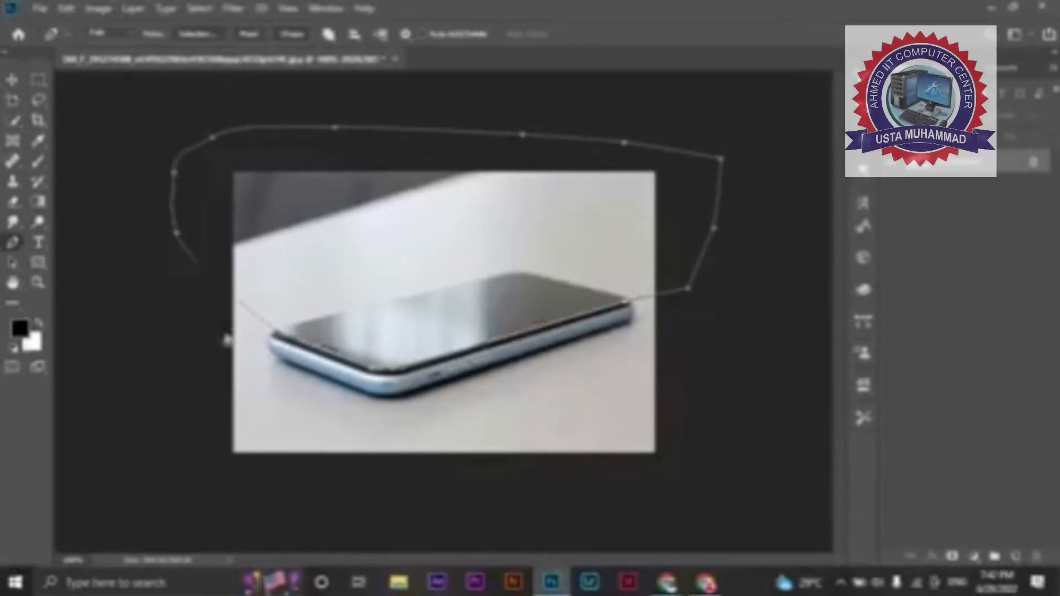
pyautogui.hotkey('ctrl', 'z')
pyautogui.click(219, 310)
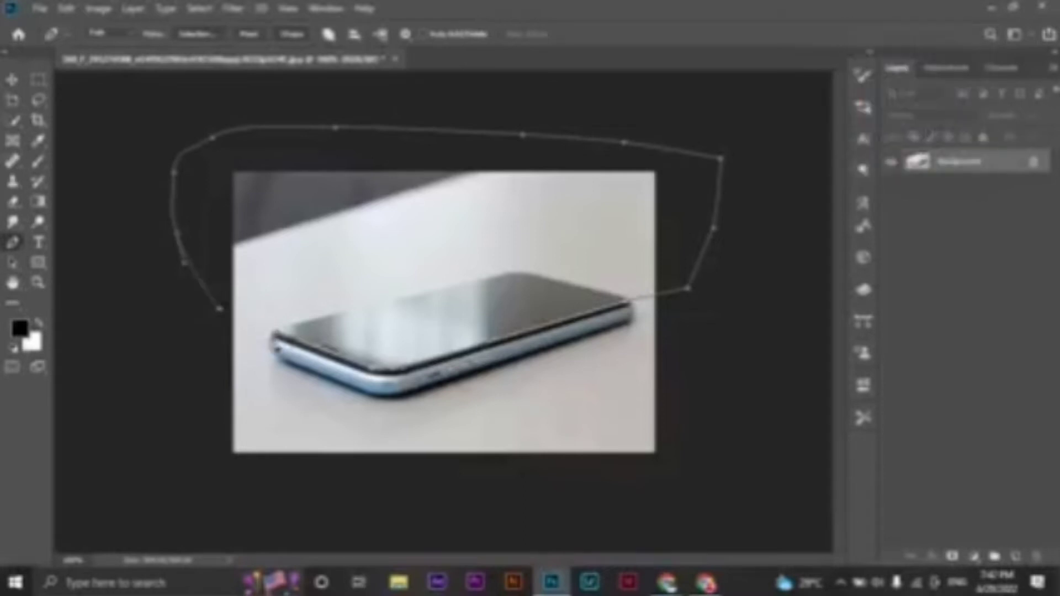
pyautogui.click(275, 334)
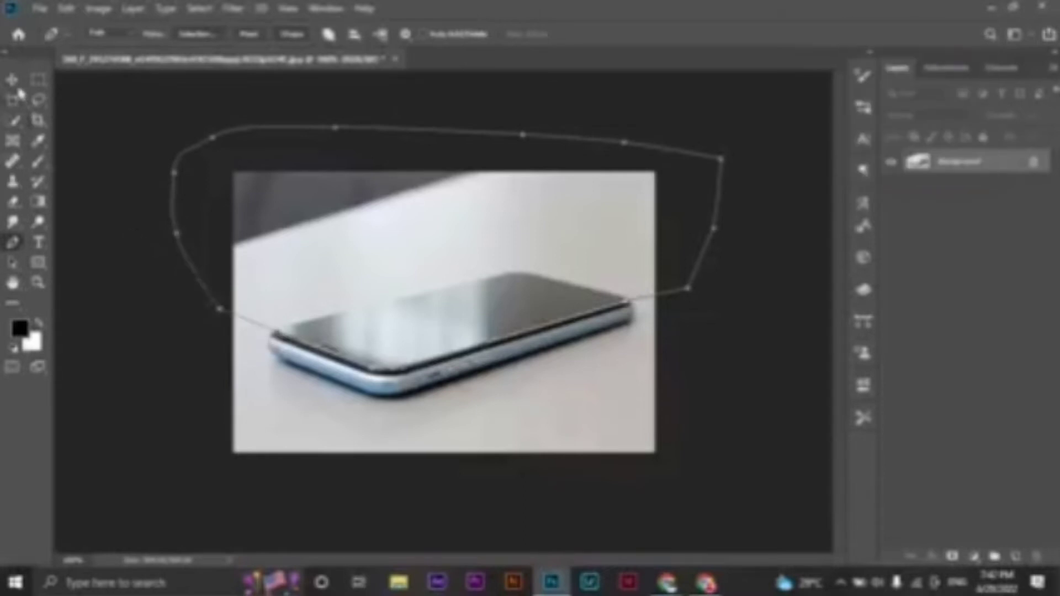
pyautogui.click(13, 81)
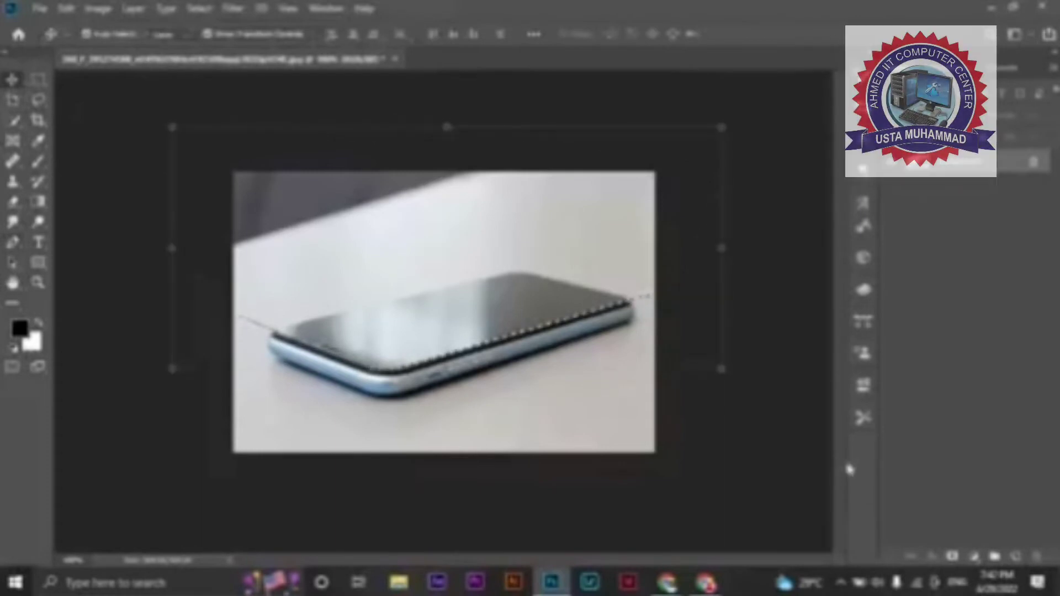
pyautogui.hotkey('shift', 'F5')
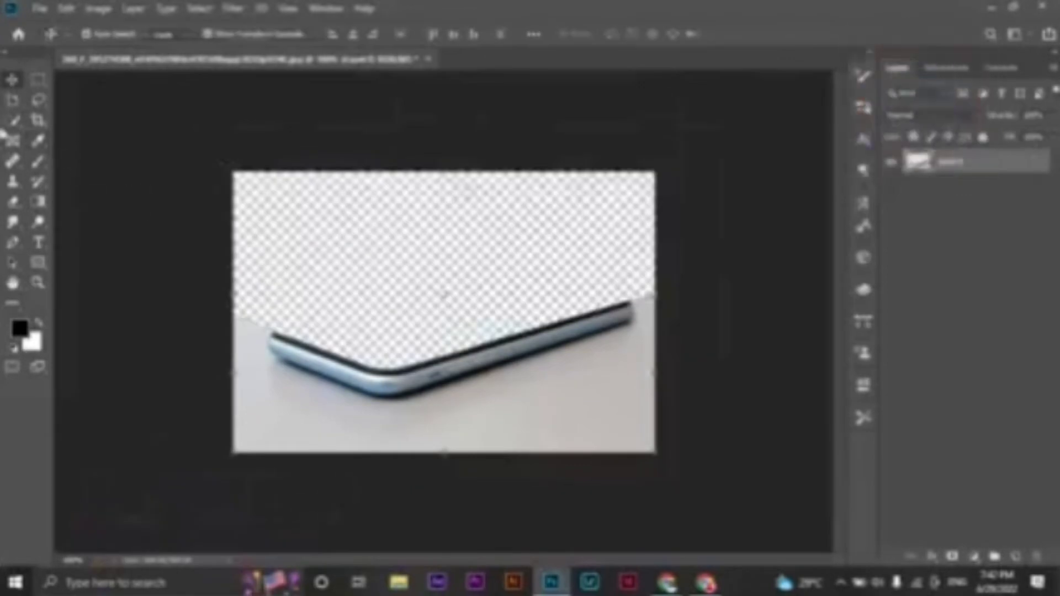
# - Crop to a square around the phone corner, extending the top into transparent space
pyautogui.click(38, 121)
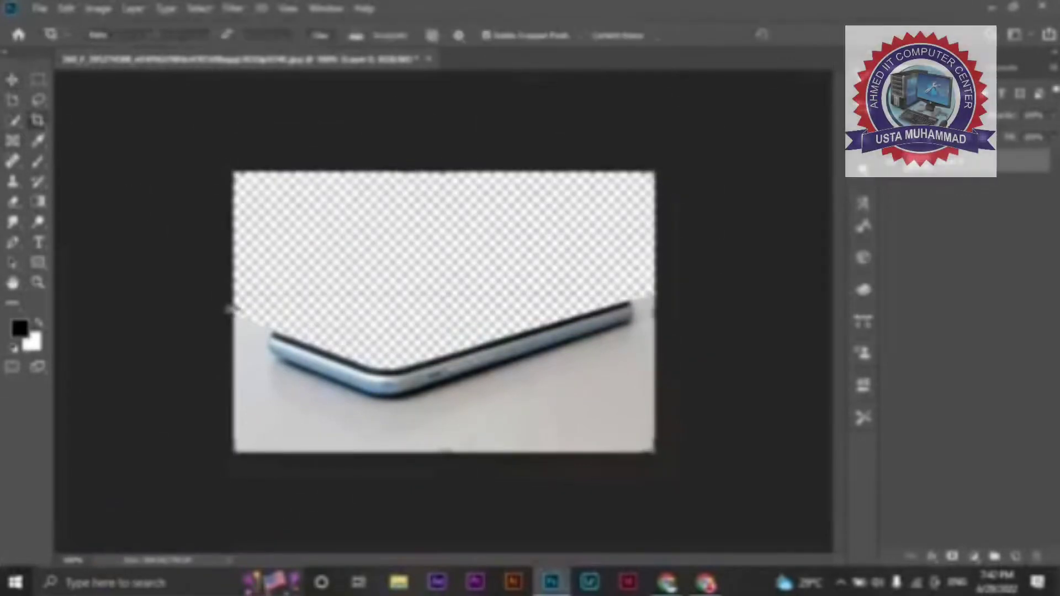
pyautogui.moveTo(232, 312); pyautogui.dragTo(255, 312)
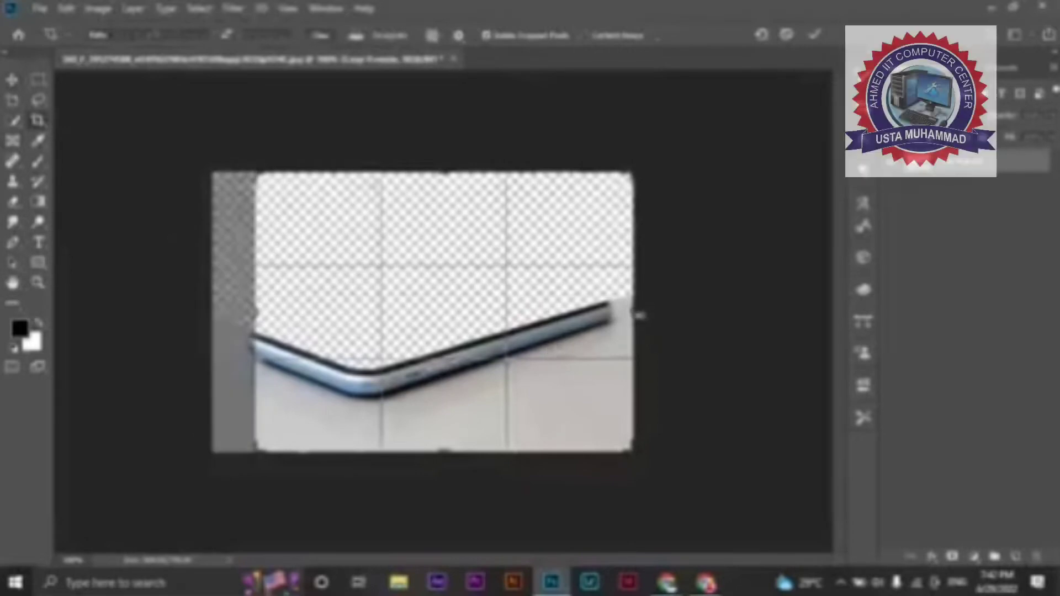
pyautogui.moveTo(639, 314); pyautogui.dragTo(622, 316)
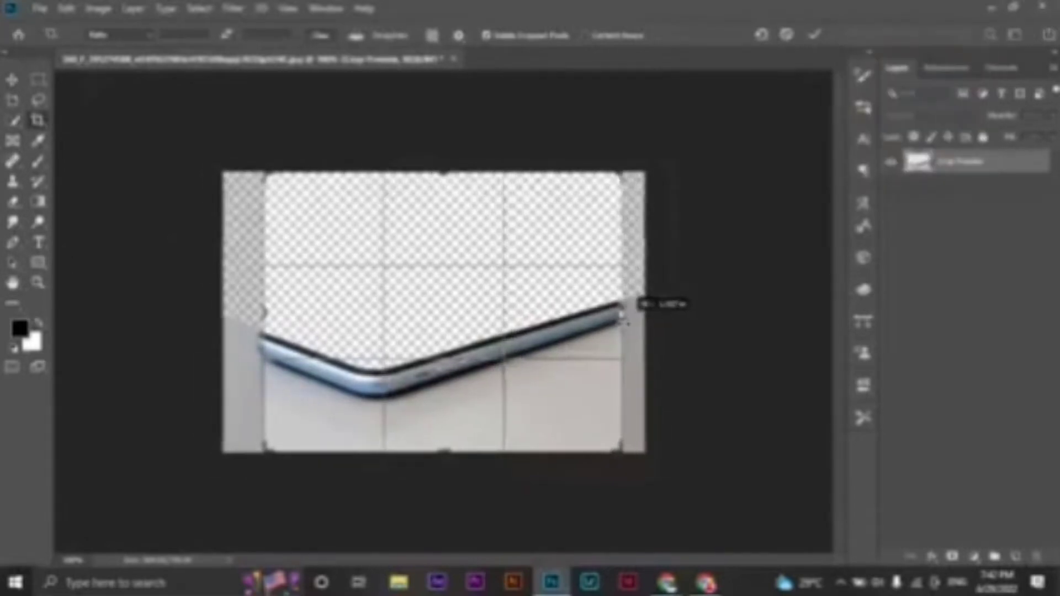
pyautogui.moveTo(622, 315); pyautogui.dragTo(622, 315)
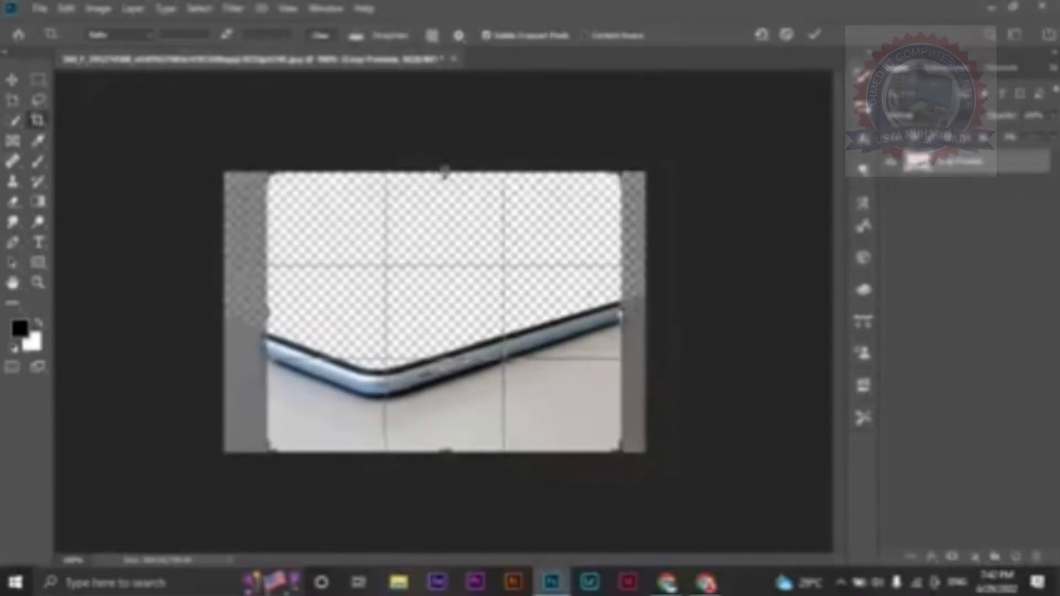
pyautogui.moveTo(445, 173); pyautogui.dragTo(446, 146)
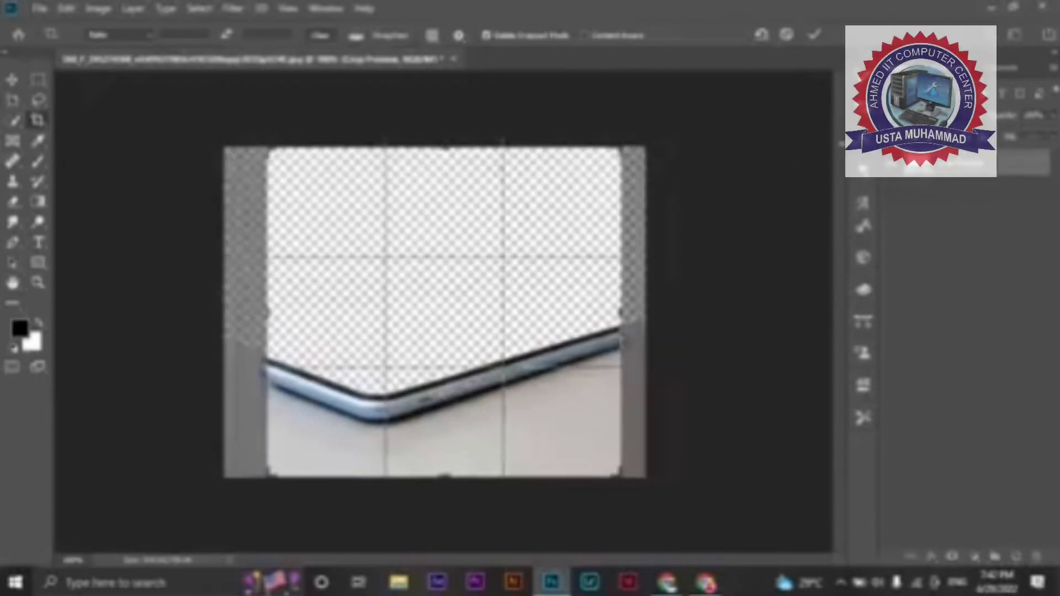
pyautogui.click(11, 83)
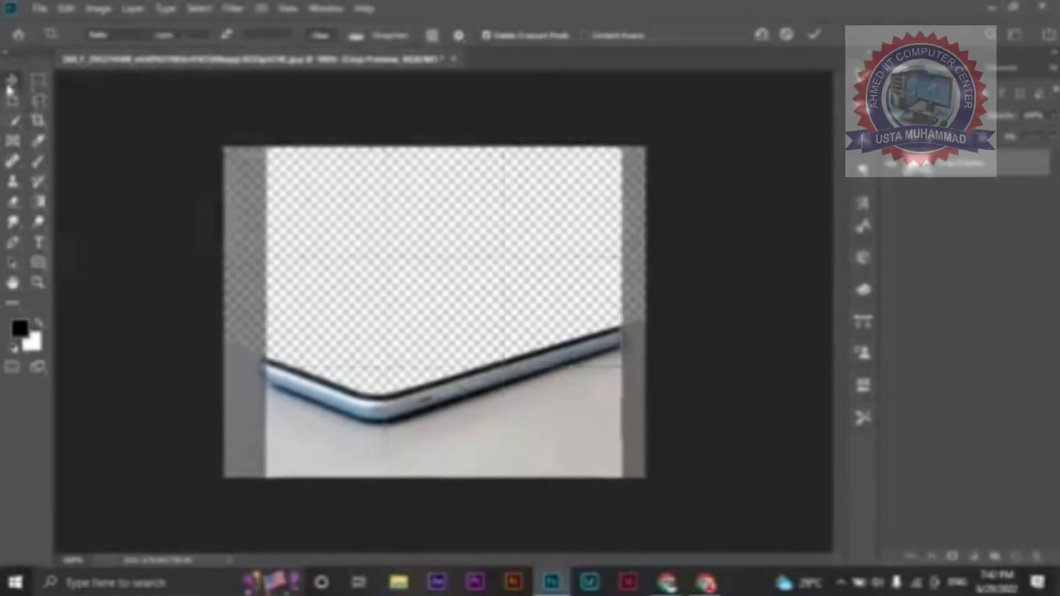
# - Paste the sea-and-boat photo and scale it to sit above the phone edge
pyautogui.scroll(2, 417, 381)
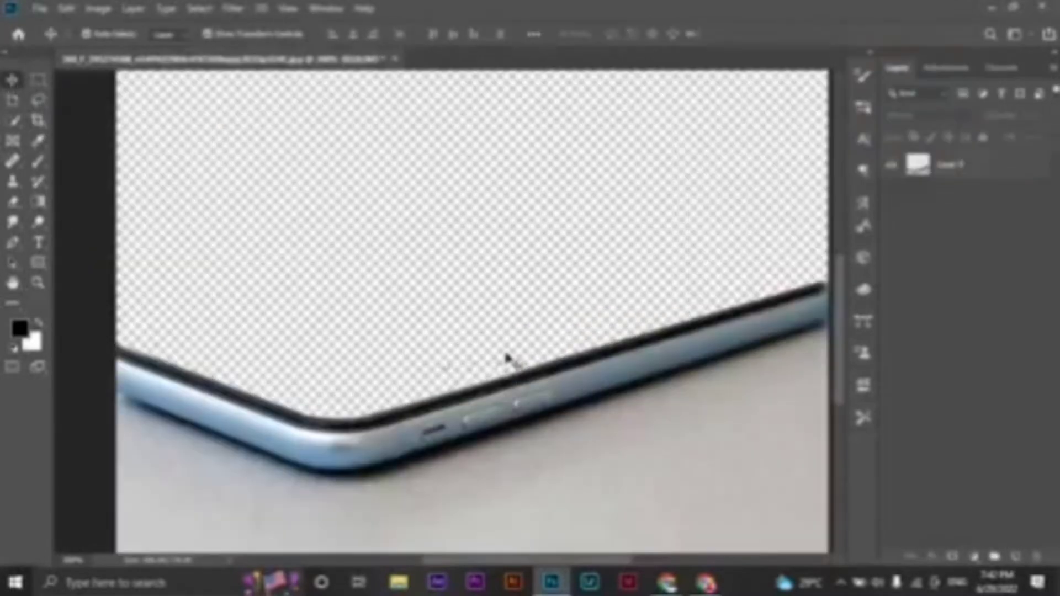
pyautogui.scroll(-2, 513, 357)
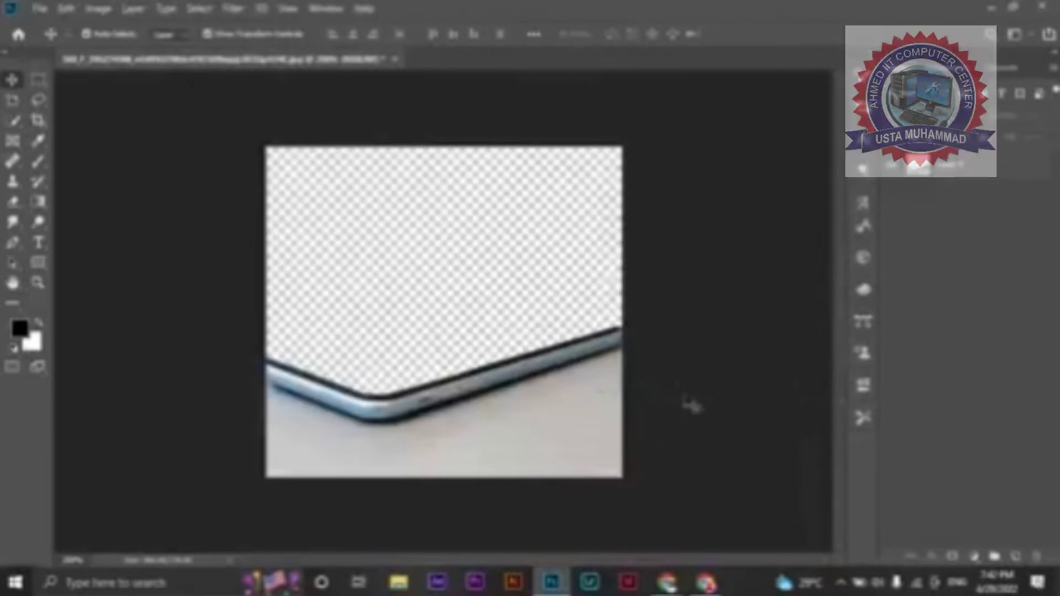
pyautogui.hotkey('ctrl', 'v')
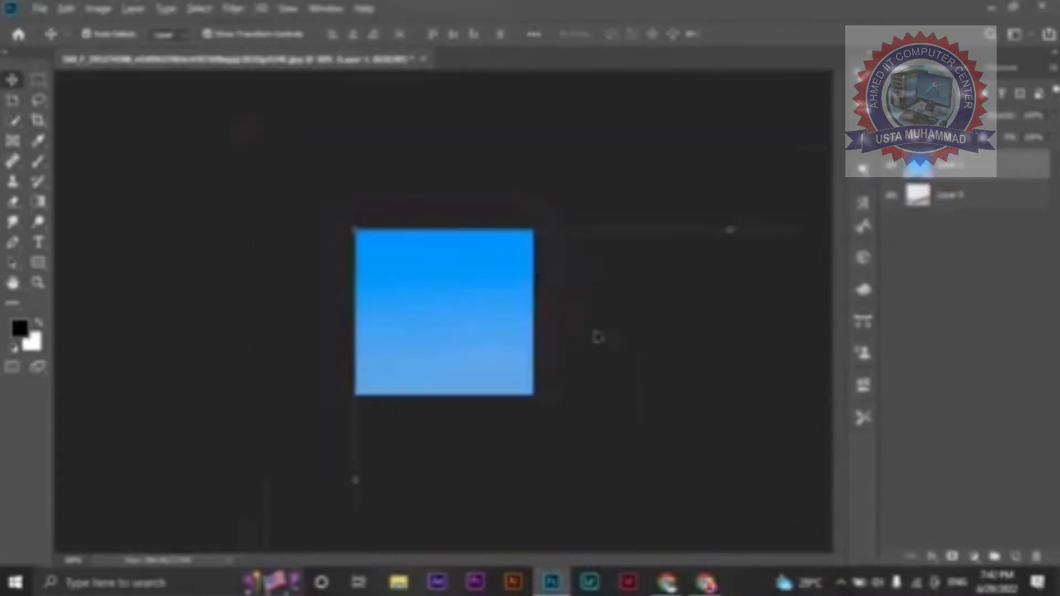
pyautogui.moveTo(661, 452); pyautogui.dragTo(474, 336)
pyautogui.scroll(2, 474, 336)
pyautogui.hotkey('ctrl', '+')
pyautogui.hotkey('ctrl', '+')
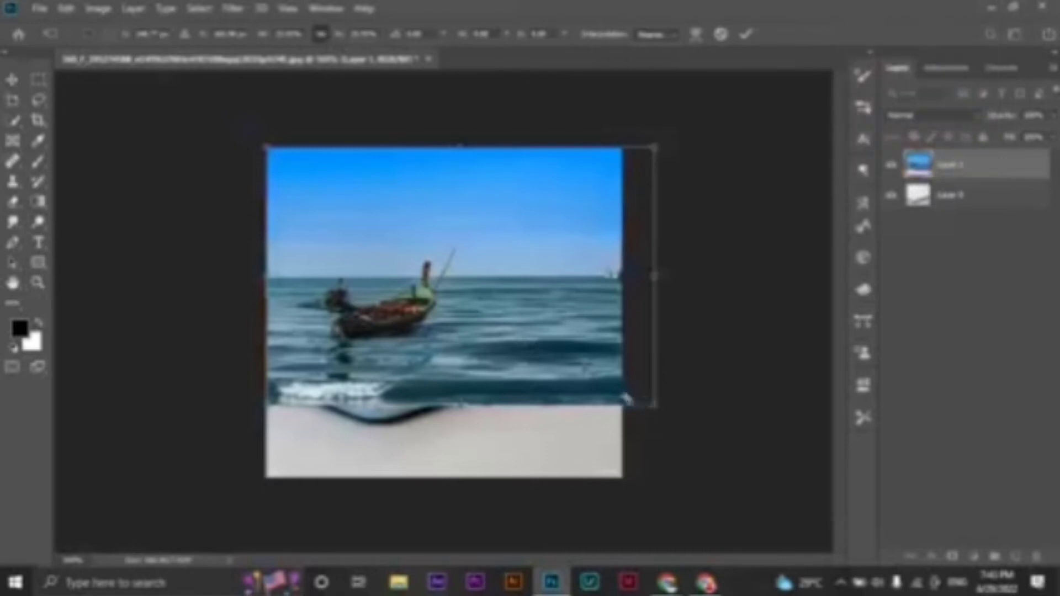
pyautogui.moveTo(627, 399); pyautogui.dragTo(633, 361)
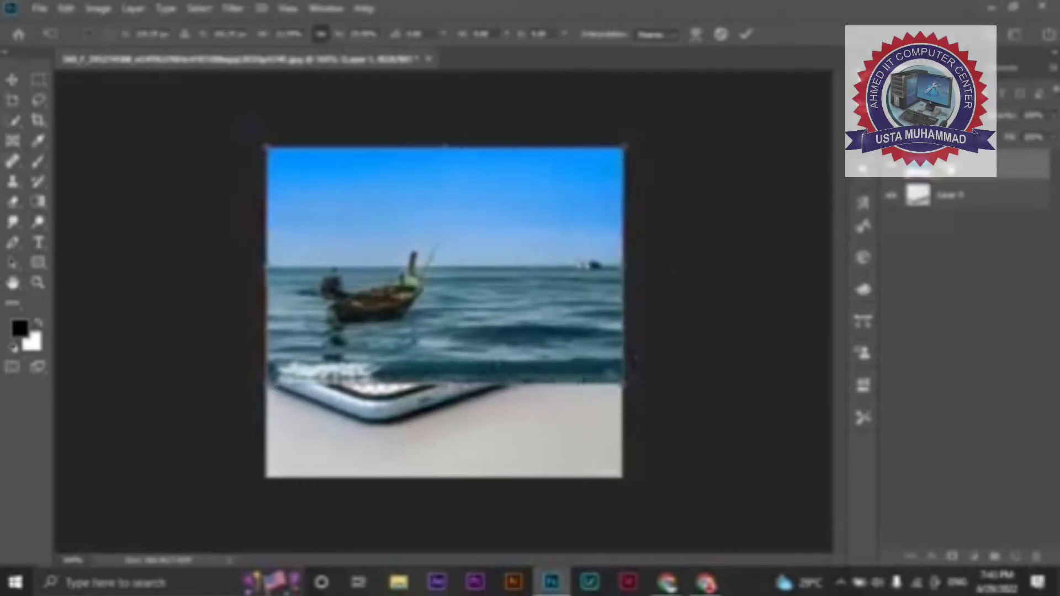
pyautogui.press('Return')
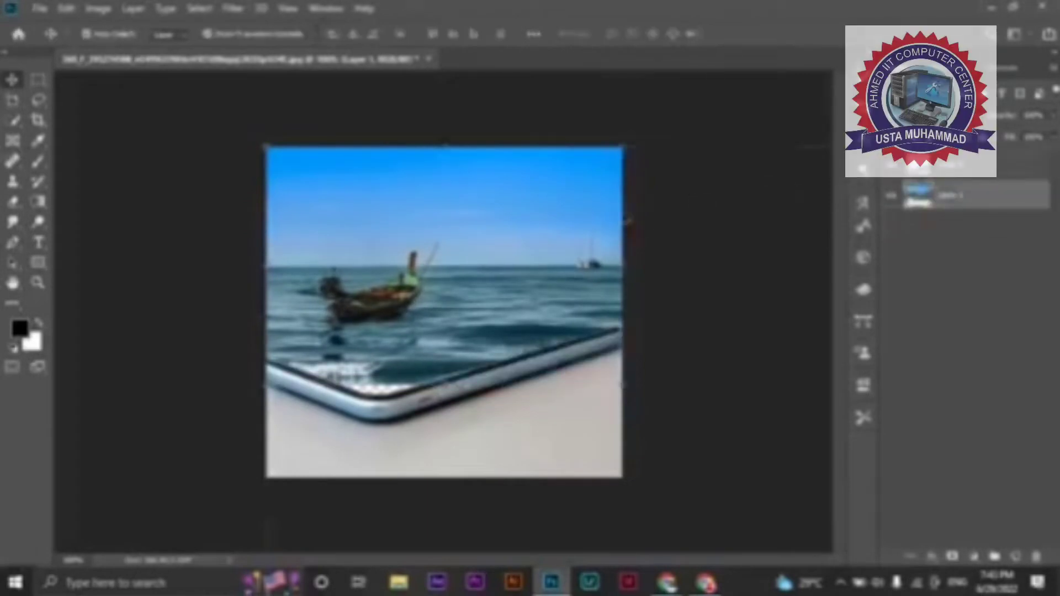
# - Put the phone layer above the sea photo, with the Layer 1 sea layer selected
pyautogui.hotkey('ctrl', 'shift', 'alt', 'n')
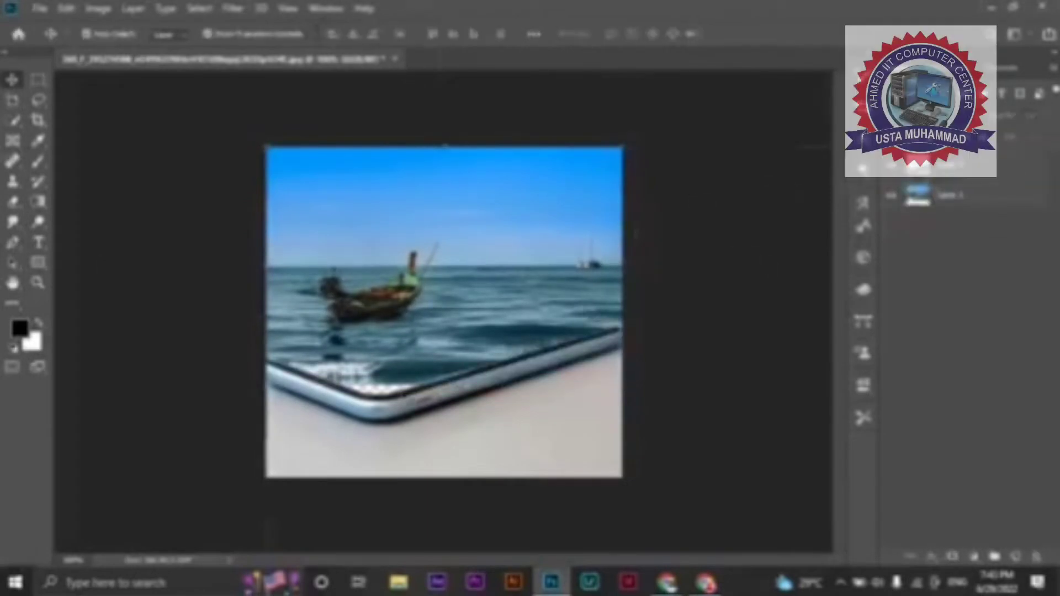
pyautogui.hotkey('ctrl', 'j')
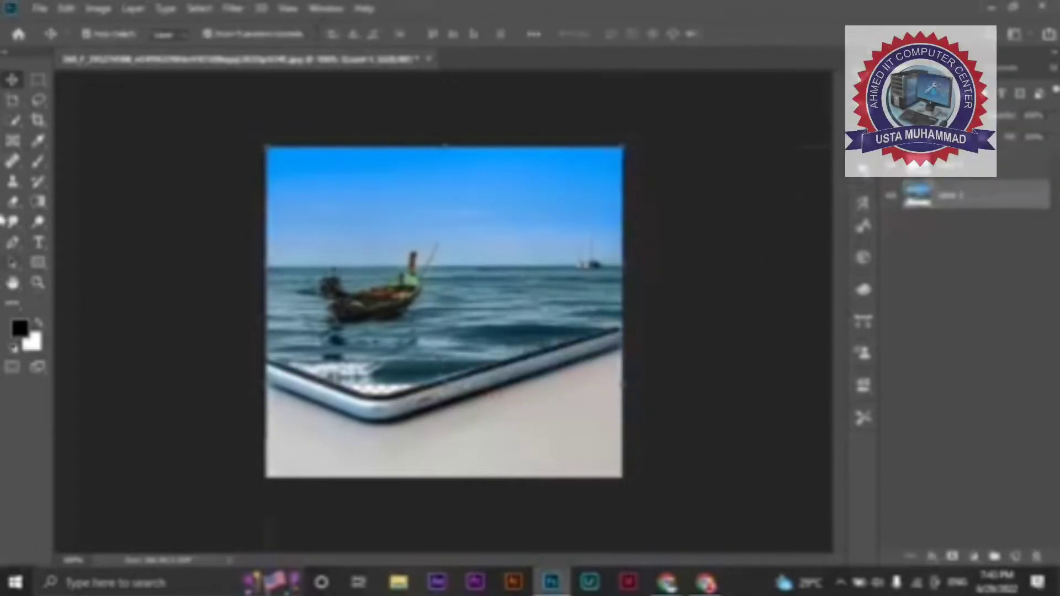
pyautogui.press('s')
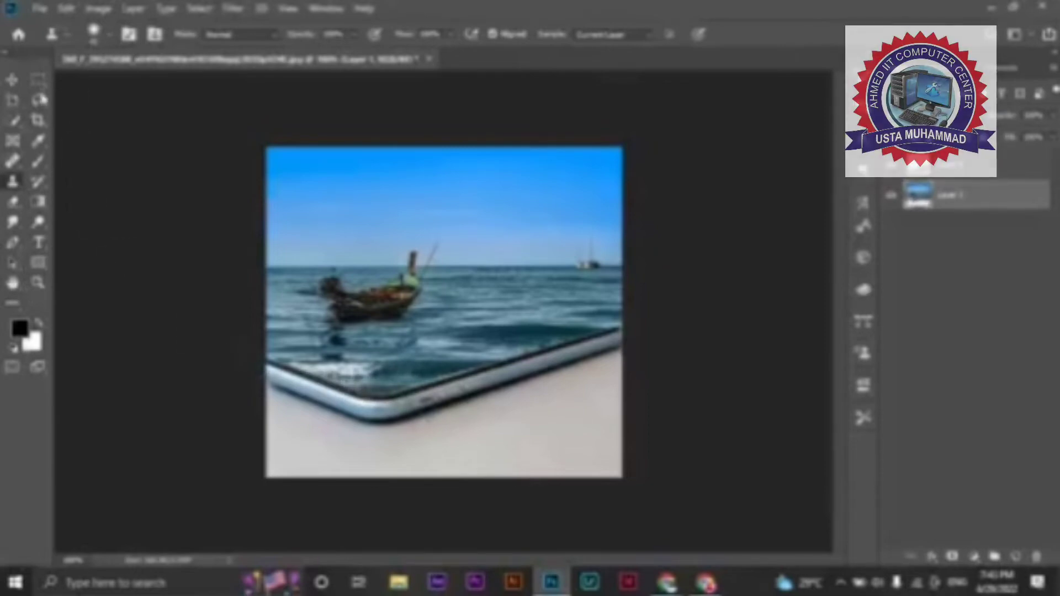
# - Select Layer 1 and bring up the quick selection tool flyout
pyautogui.click(12, 80)
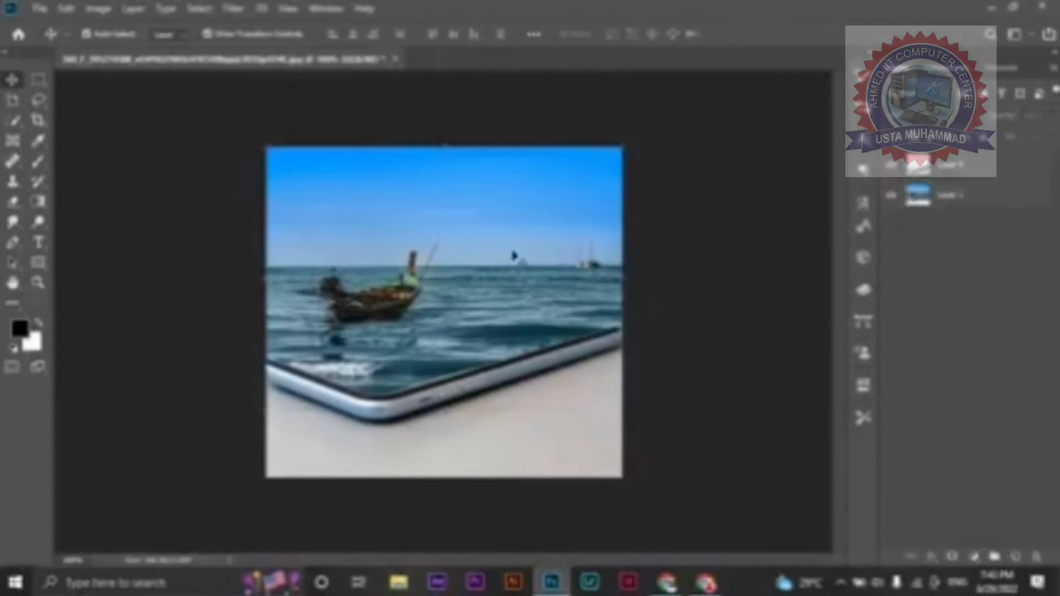
pyautogui.click(443, 218)
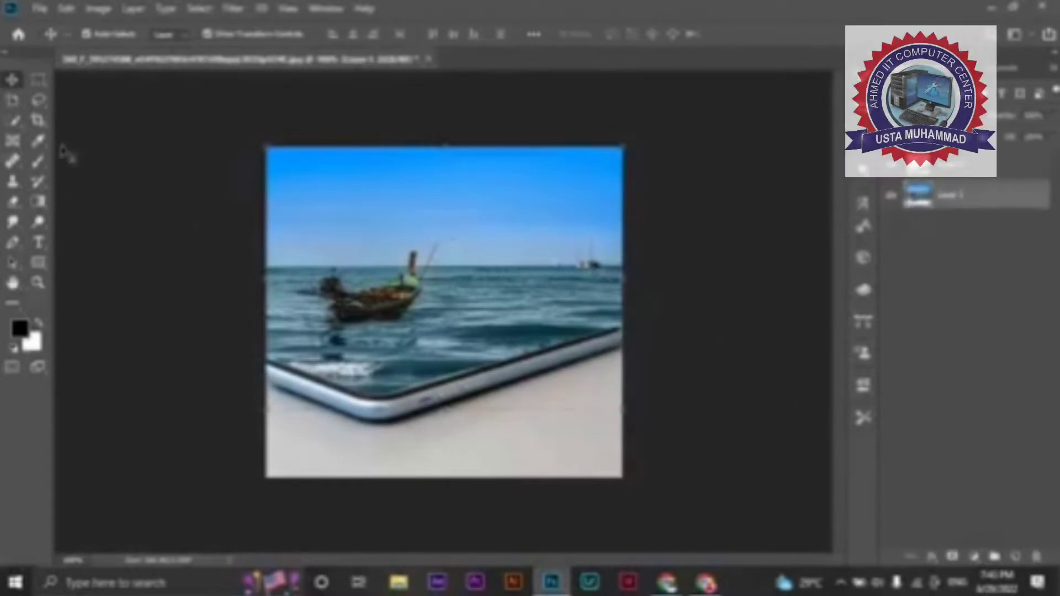
pyautogui.rightClick(20, 130)
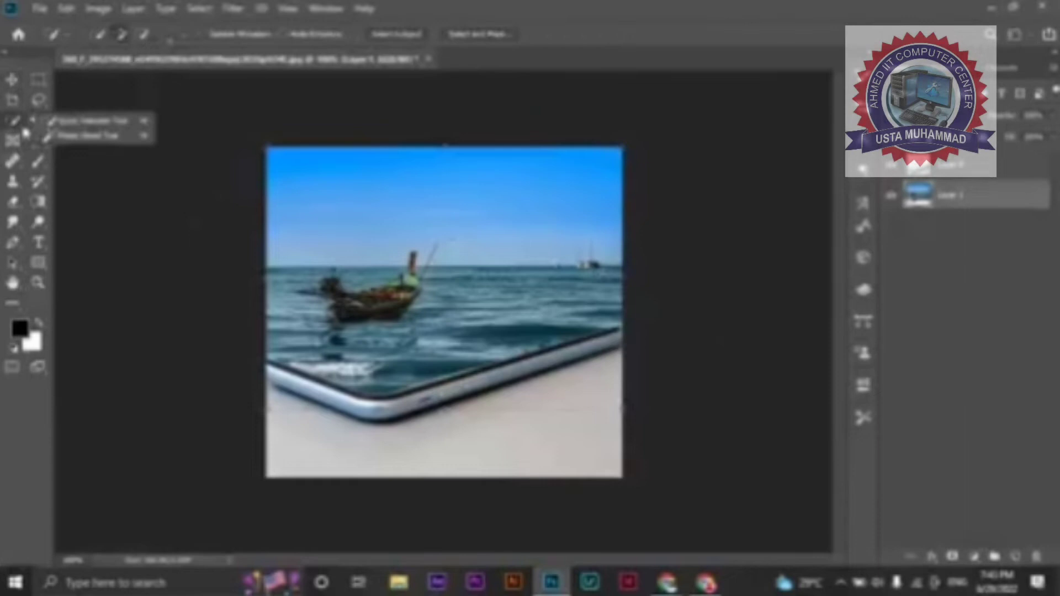
# - Magic-wand and delete each blue sky band: horizon strip, left strip, upper band, top strip
pyautogui.click(66, 137)
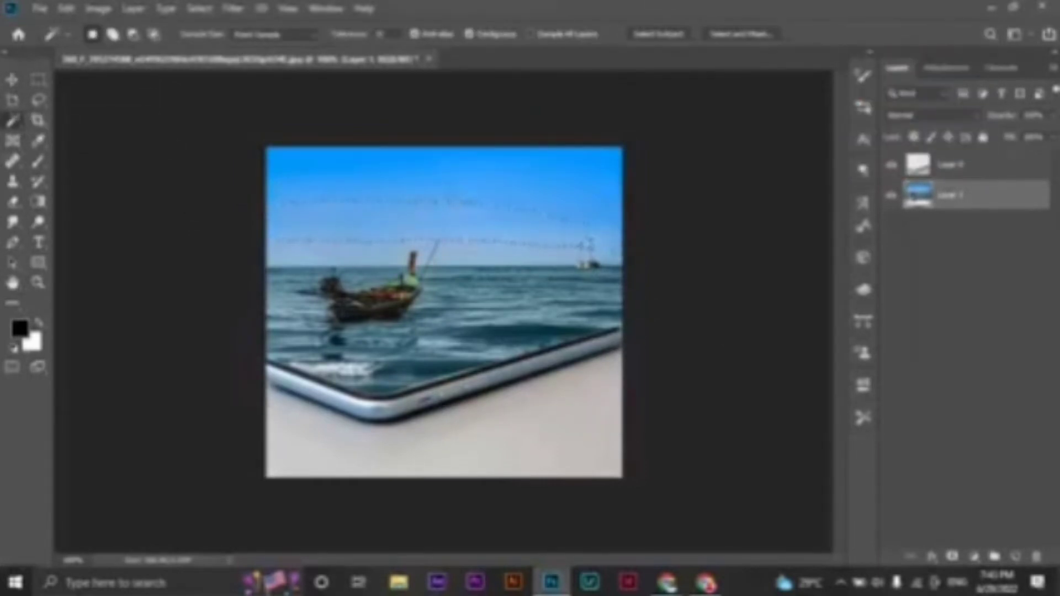
pyautogui.press('Delete')
pyautogui.click(486, 266)
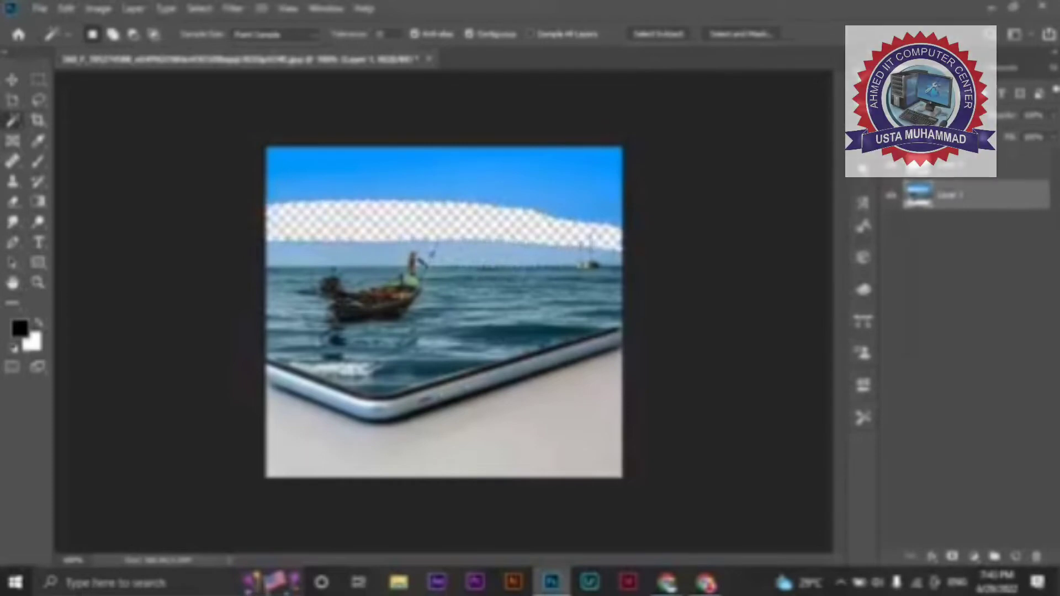
pyautogui.press('Delete')
pyautogui.click(331, 260)
pyautogui.press('Delete')
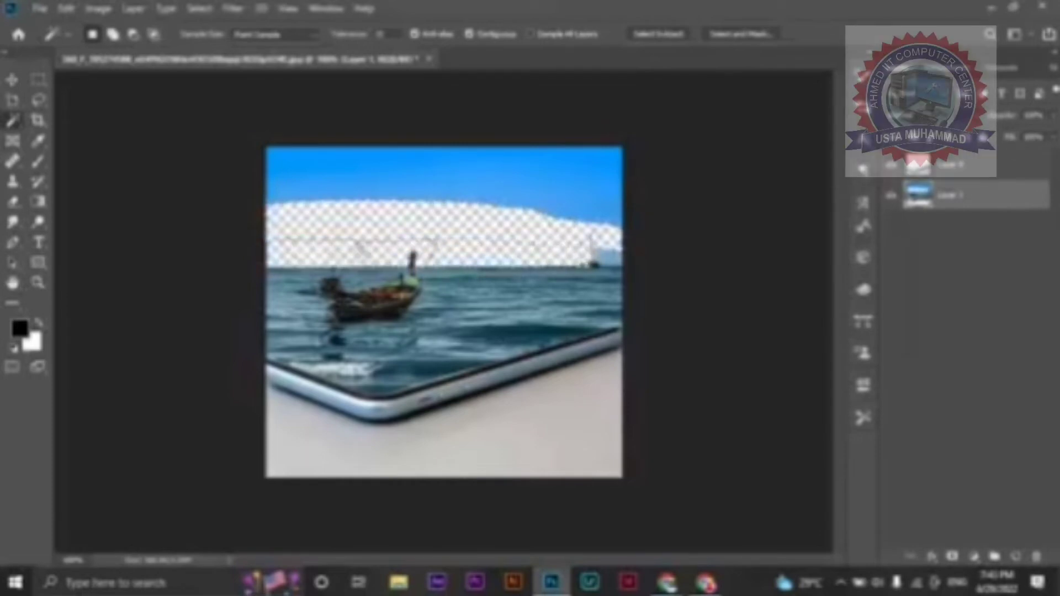
pyautogui.click(499, 189)
pyautogui.press('Delete')
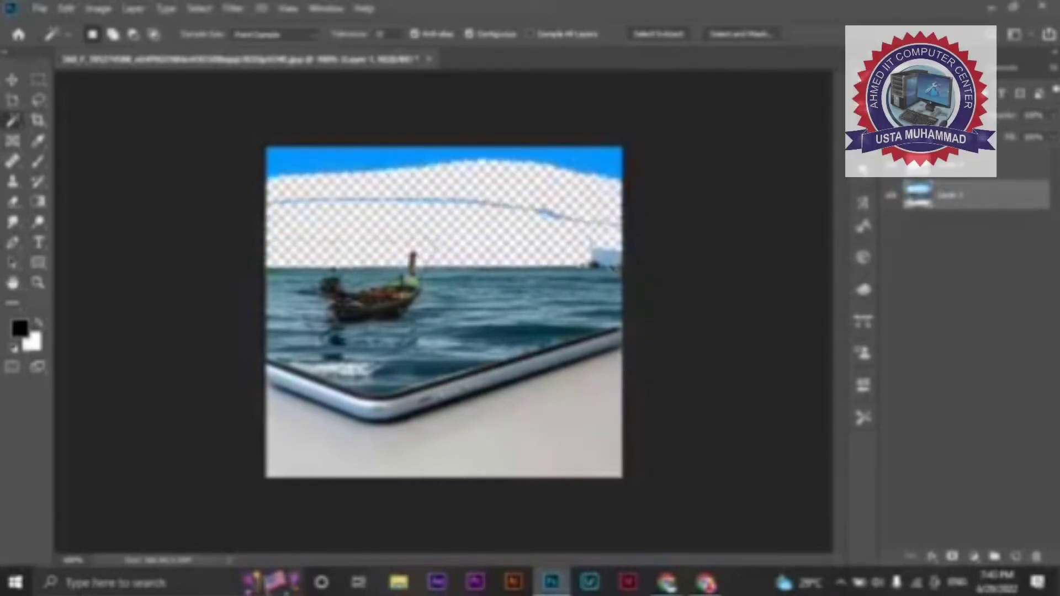
pyautogui.click(590, 164)
pyautogui.press('Delete')
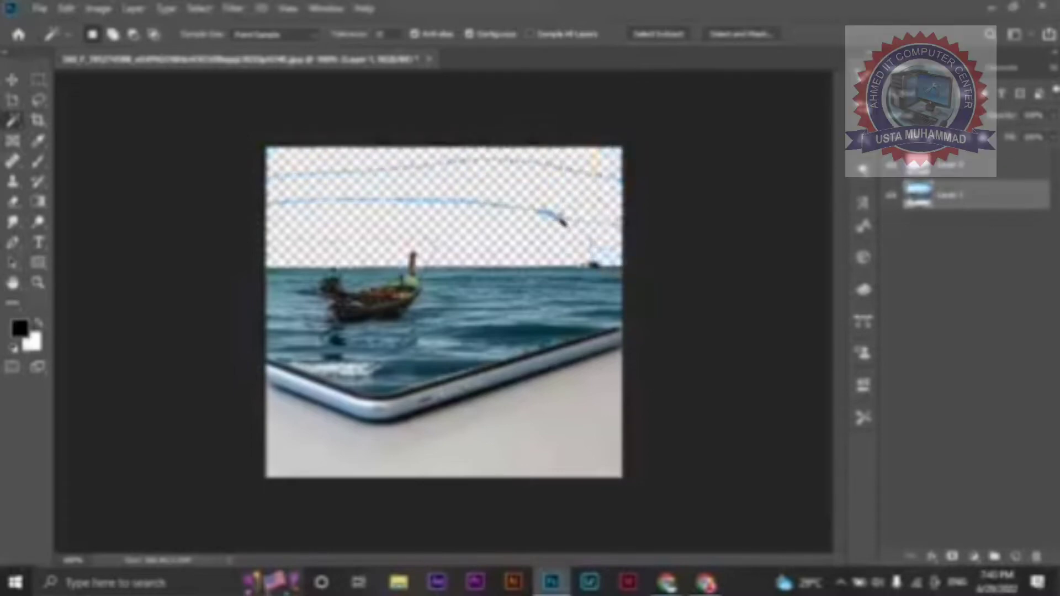
pyautogui.click(563, 222)
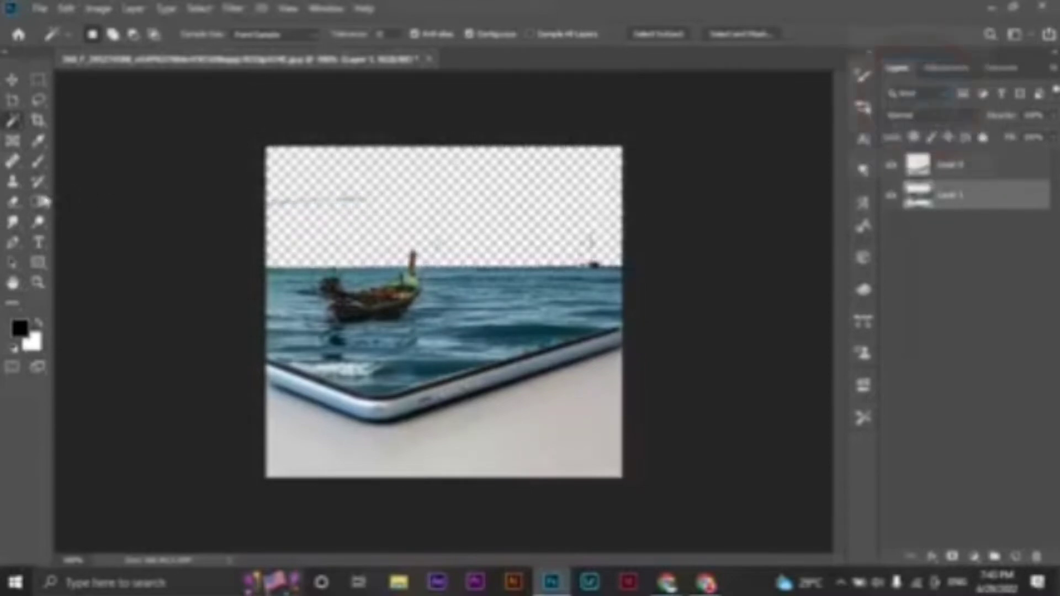
# - Erase the leftover blue sky specks, then return to the Move tool
pyautogui.click(15, 203)
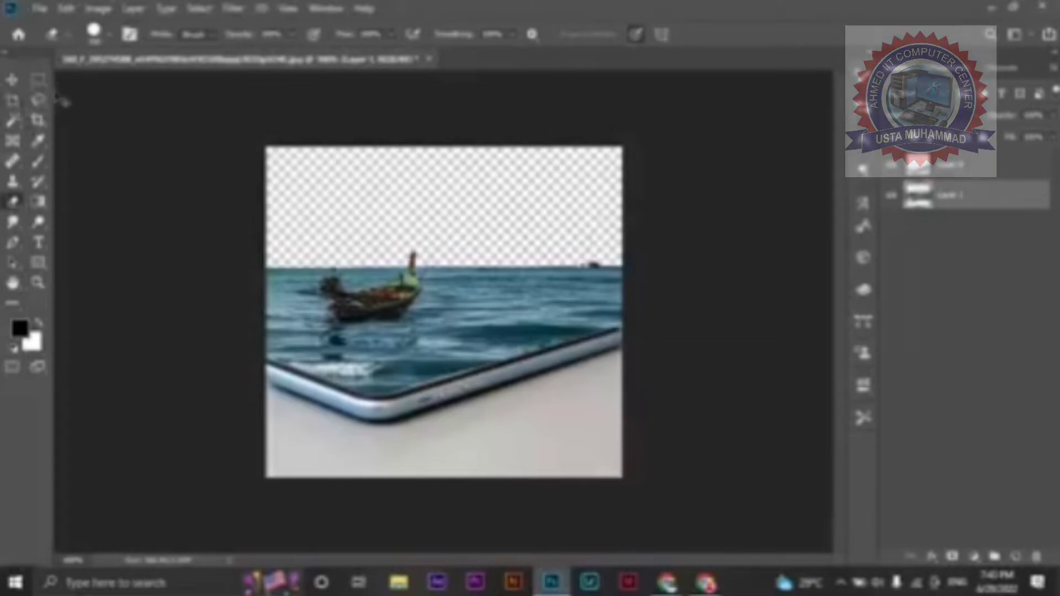
pyautogui.click(20, 80)
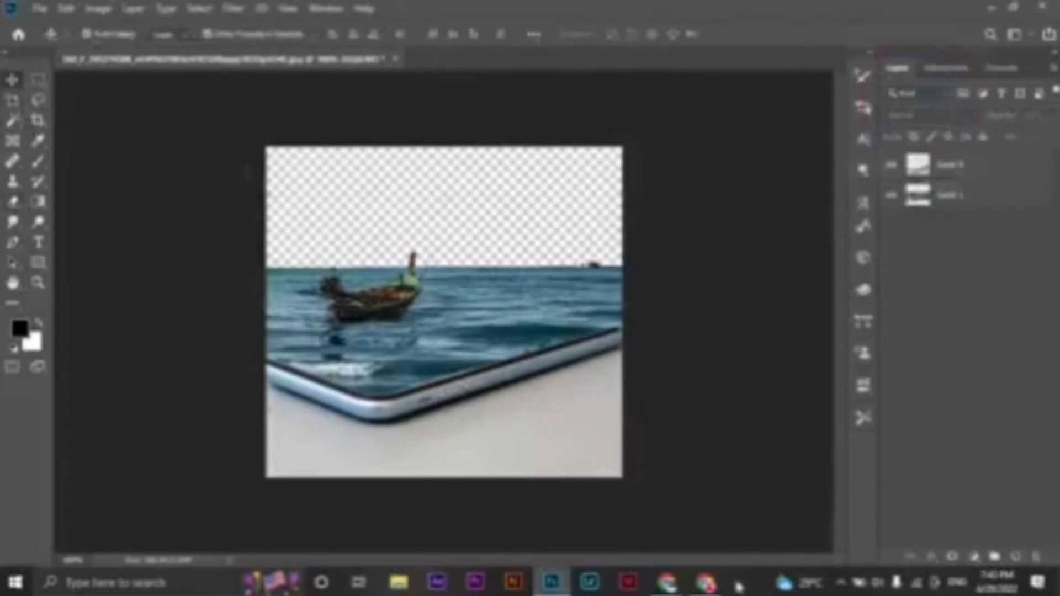
# - Paste the copied sunset sky, shrink it from its corner and move it up
pyautogui.click(677, 587)
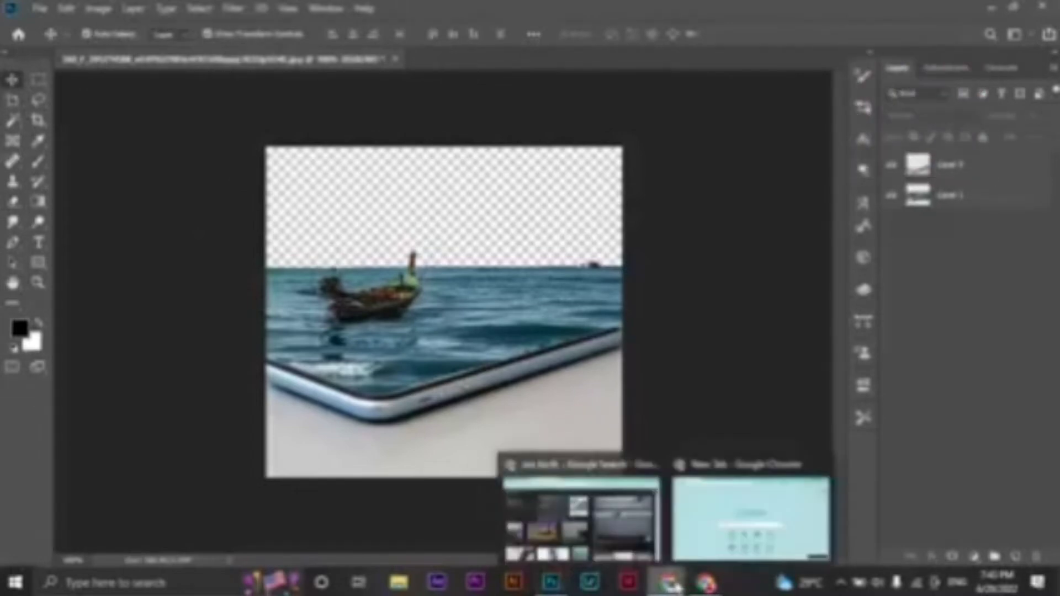
pyautogui.hotkey('ctrl', 'v')
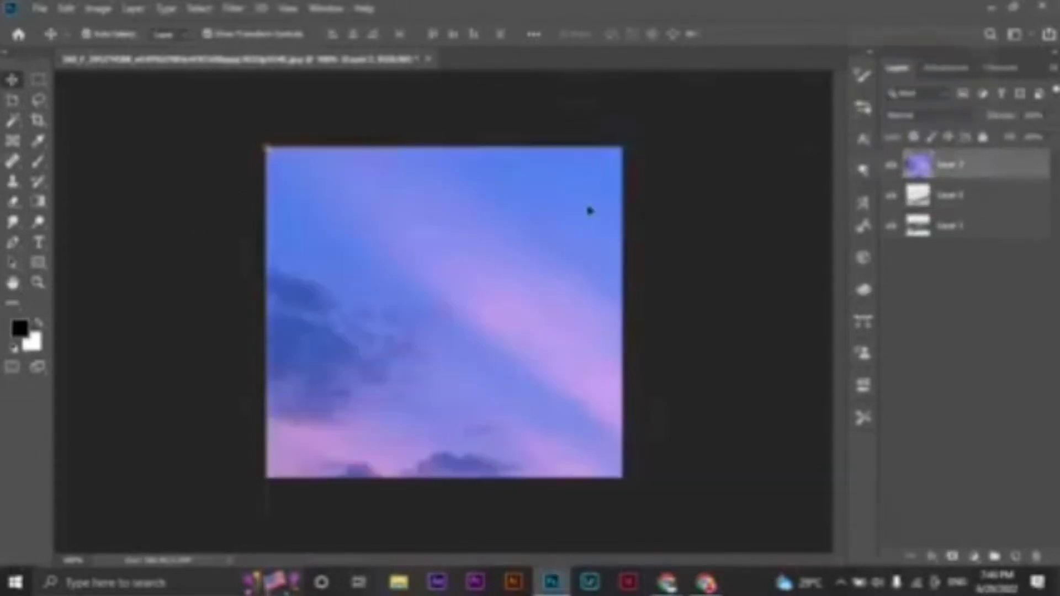
pyautogui.hotkey('ctrl', '-')
pyautogui.hotkey('ctrl', '-')
pyautogui.hotkey('ctrl', '-')
pyautogui.hotkey('ctrl', 't')
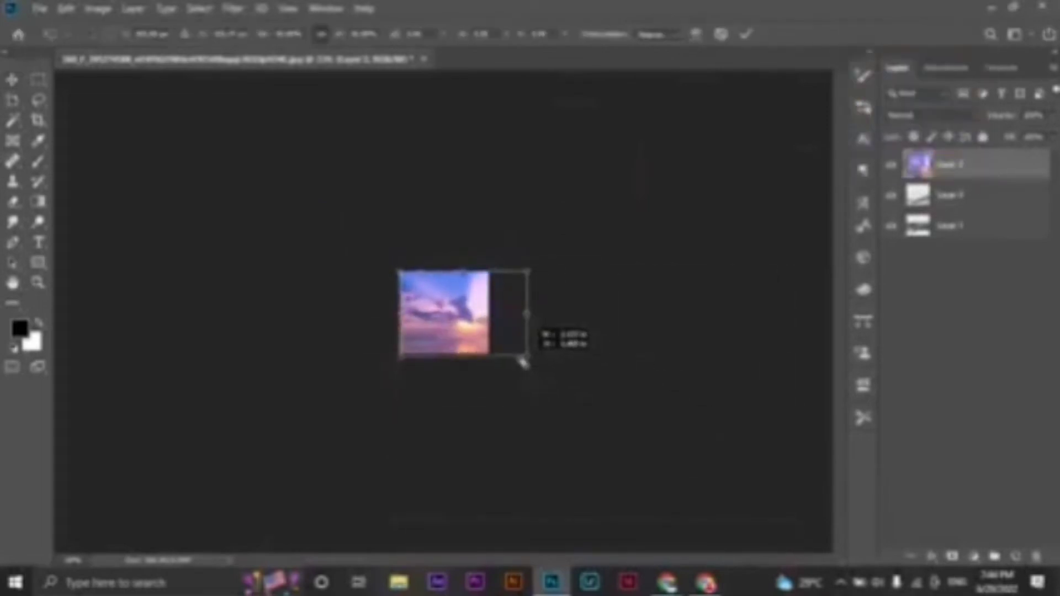
pyautogui.moveTo(791, 531); pyautogui.dragTo(491, 346)
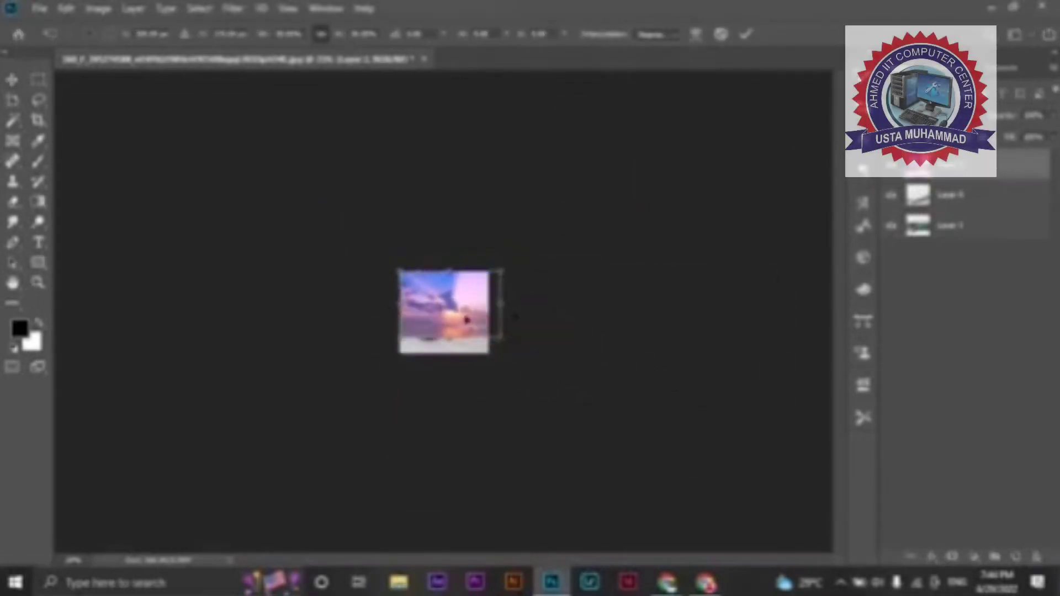
pyautogui.hotkey('ctrl', '+')
pyautogui.hotkey('ctrl', '+')
pyautogui.click(469, 315)
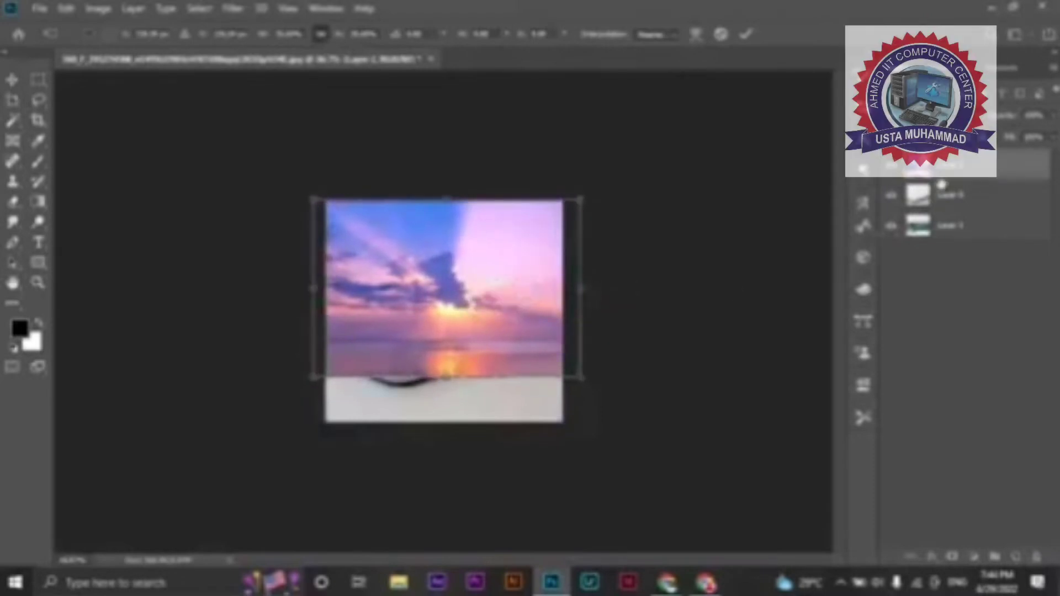
pyautogui.moveTo(456, 236); pyautogui.dragTo(452, 216)
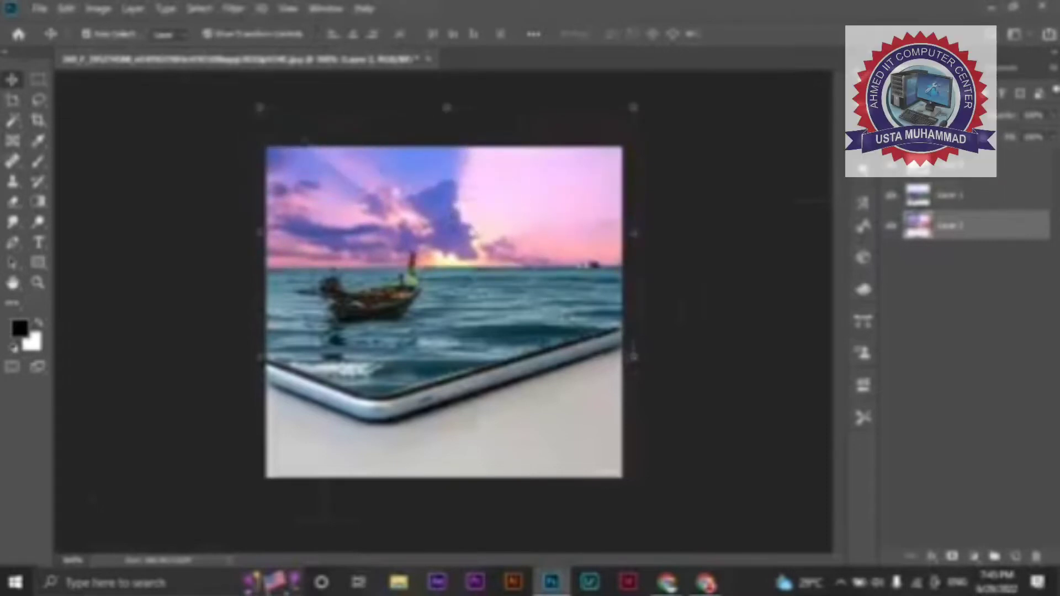
# - Resize the sky from its top-left corner, position it above the horizon, commit, and select Layer 2
pyautogui.moveTo(259, 107); pyautogui.dragTo(272, 139)
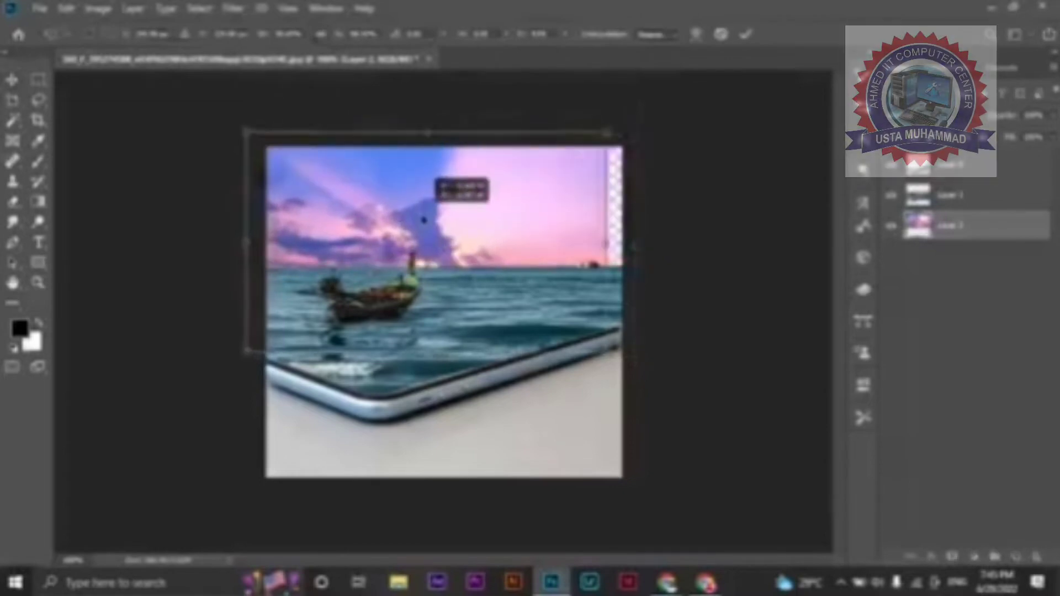
pyautogui.moveTo(429, 222)
pyautogui.mouseDown()
pyautogui.moveTo(440, 220)
pyautogui.moveTo(440, 199)
pyautogui.moveTo(440, 209)
pyautogui.mouseUp()
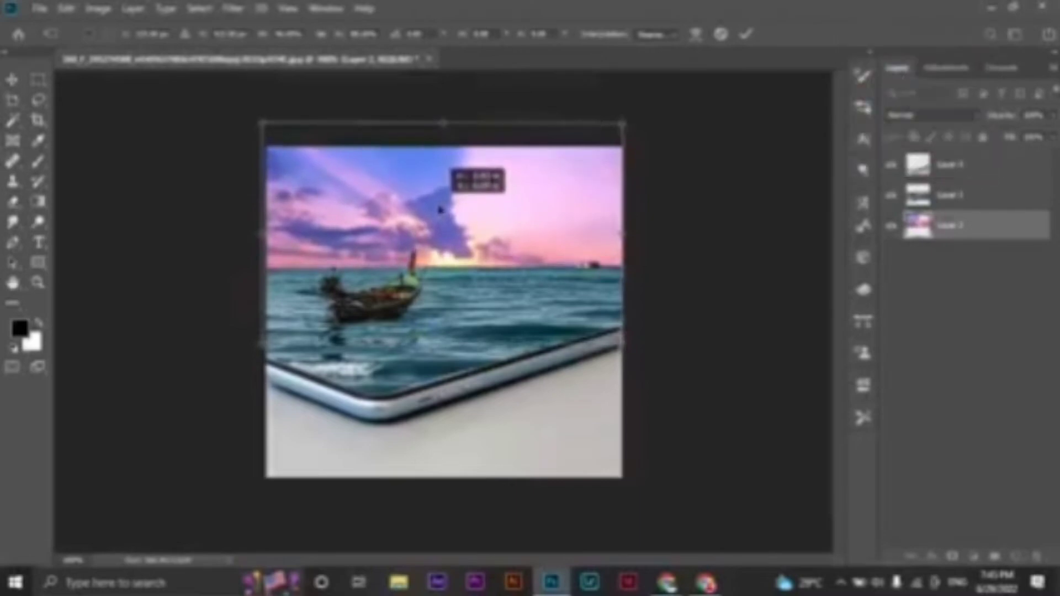
pyautogui.press('Return')
pyautogui.click(707, 267)
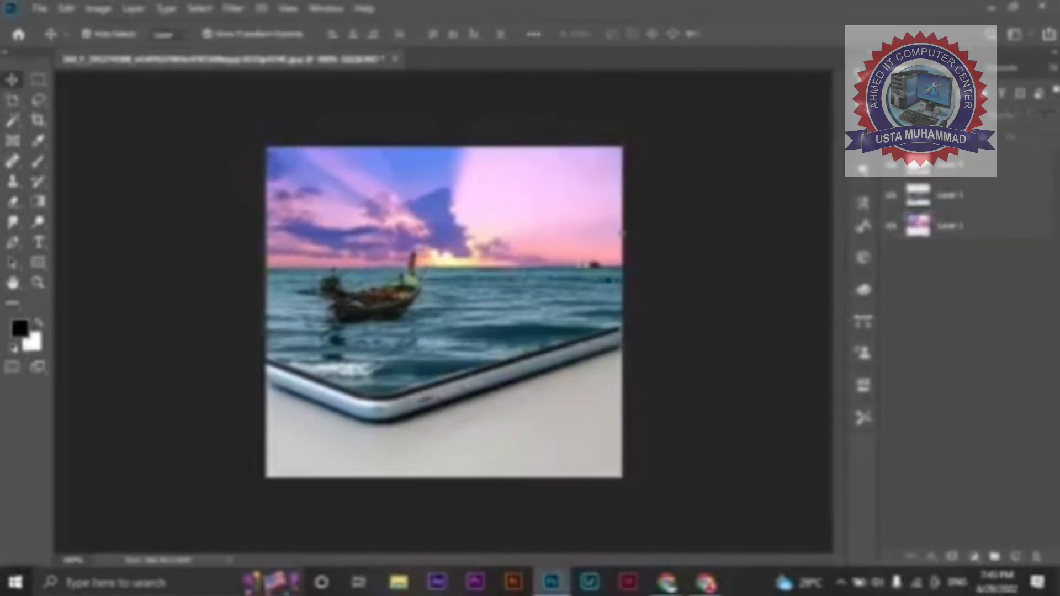
pyautogui.click(525, 210)
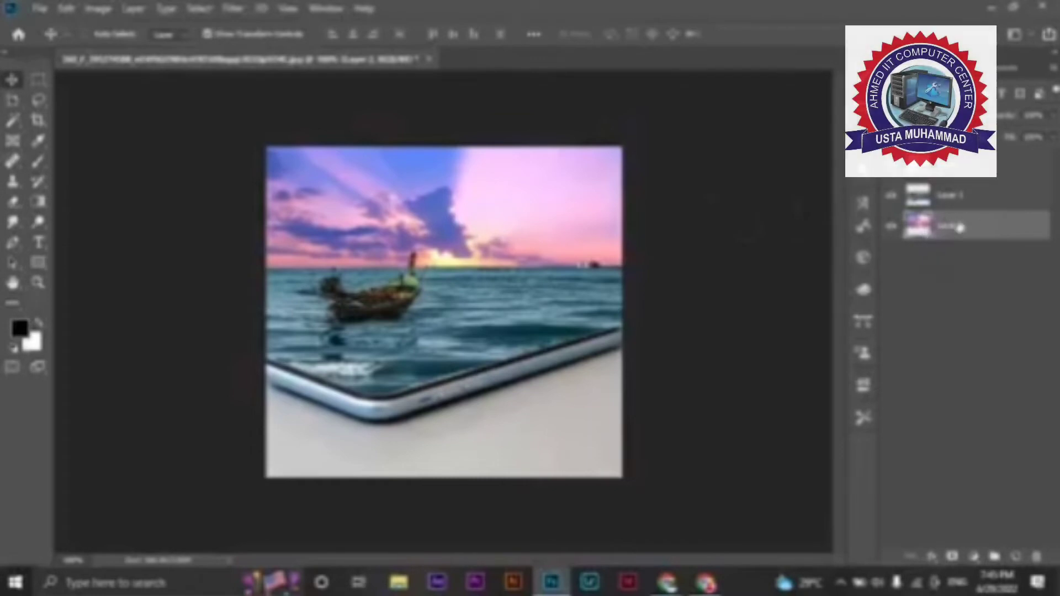
# - Duplicate the sunset sky layer and flip the copy upside down
pyautogui.hotkey('ctrl', 'j')
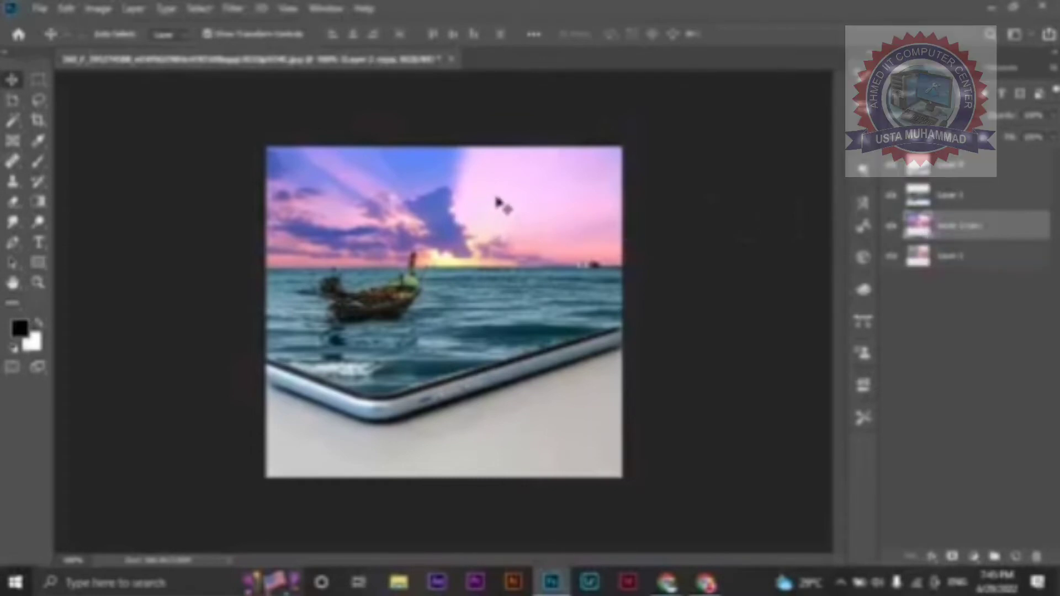
pyautogui.hotkey('ctrl', 't')
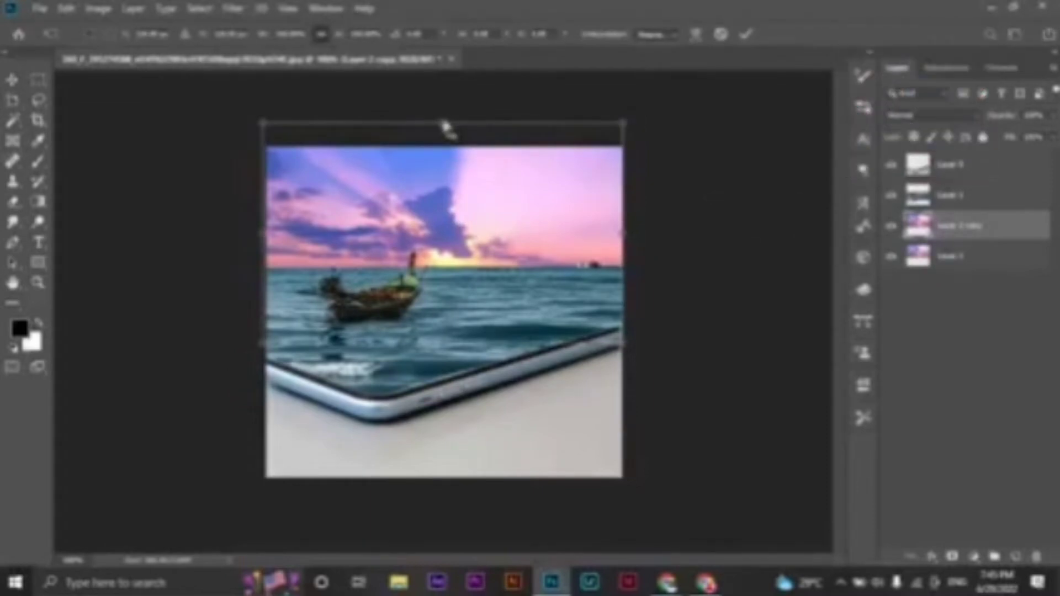
pyautogui.moveTo(449, 123); pyautogui.dragTo(448, 220)
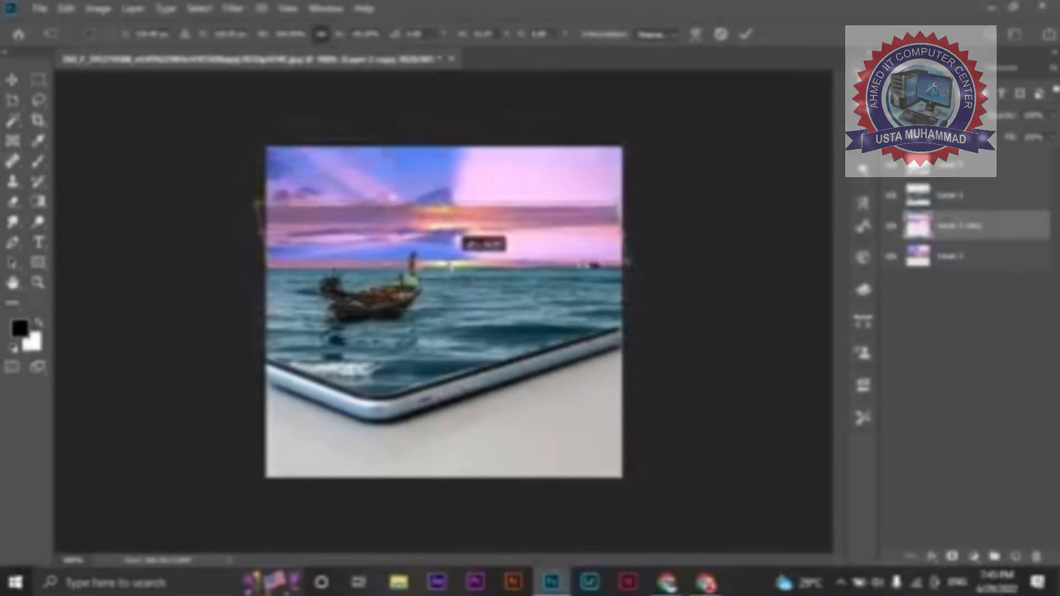
pyautogui.moveTo(445, 261); pyautogui.dragTo(445, 291)
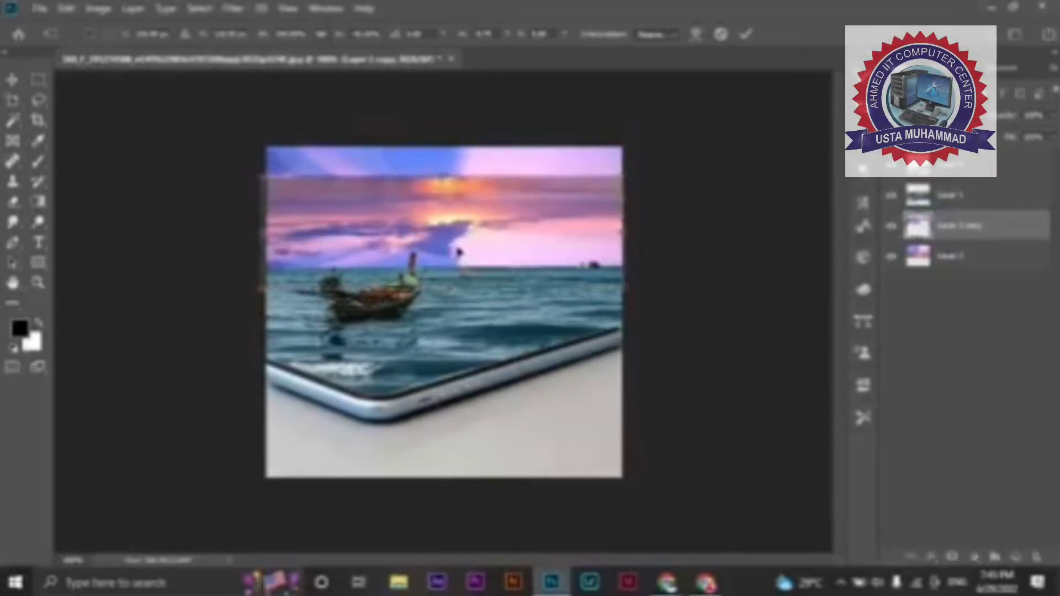
pyautogui.moveTo(445, 292)
pyautogui.mouseDown()
pyautogui.moveTo(459, 325)
pyautogui.moveTo(465, 280)
pyautogui.mouseUp()
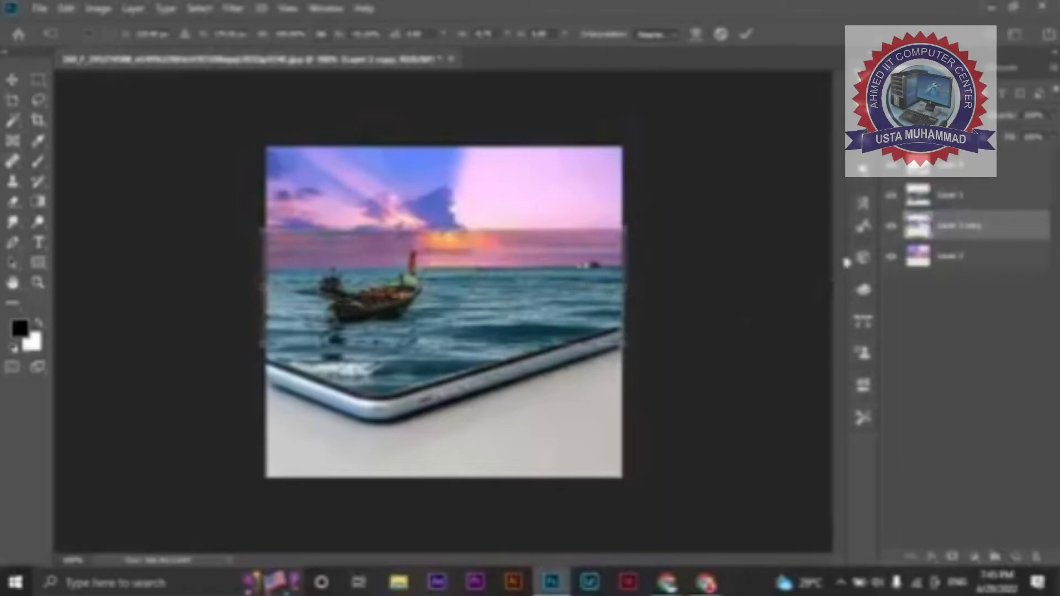
# - Move the flipped sky to the top of the stack and stretch it over the phone screen
pyautogui.moveTo(948, 236); pyautogui.dragTo(948, 193)
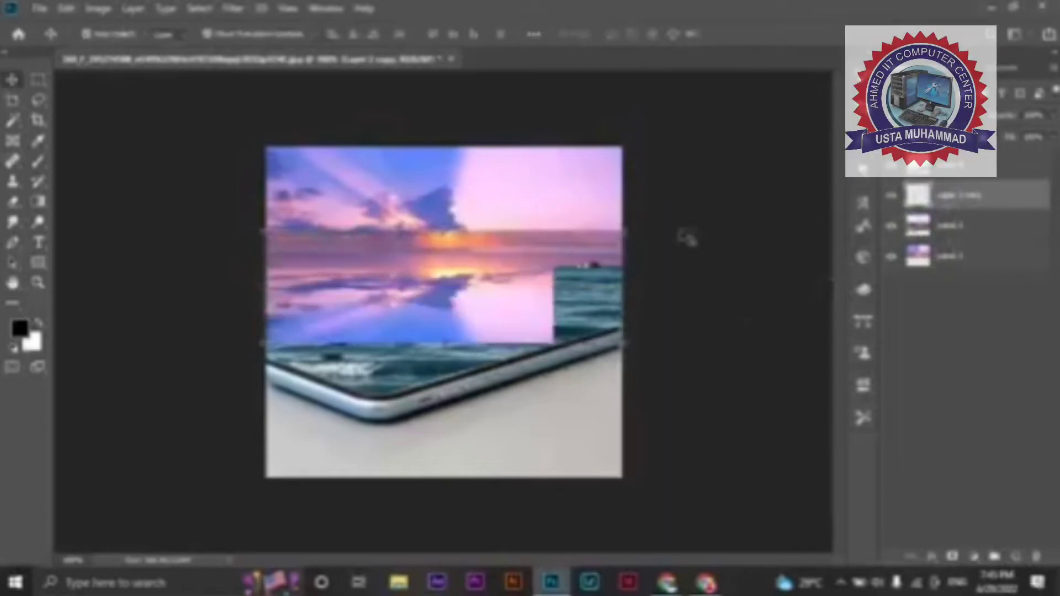
pyautogui.moveTo(473, 279)
pyautogui.mouseDown()
pyautogui.moveTo(467, 309)
pyautogui.moveTo(472, 282)
pyautogui.mouseUp()
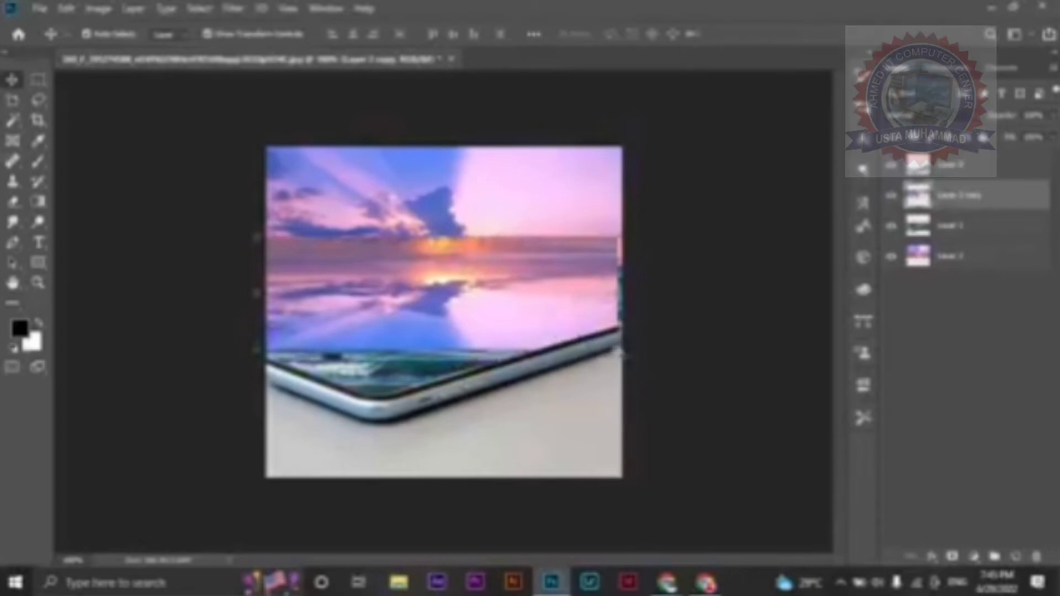
pyautogui.moveTo(620, 351)
pyautogui.mouseDown()
pyautogui.moveTo(682, 426)
pyautogui.moveTo(729, 454)
pyautogui.moveTo(749, 391)
pyautogui.mouseUp()
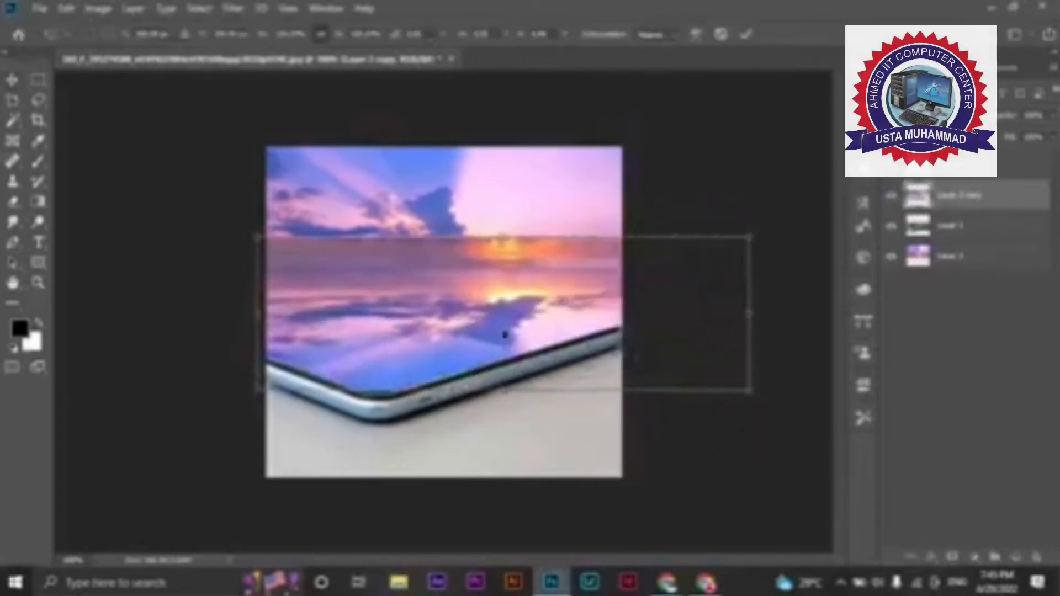
pyautogui.moveTo(505, 334)
pyautogui.mouseDown()
pyautogui.moveTo(440, 308)
pyautogui.moveTo(430, 317)
pyautogui.mouseUp()
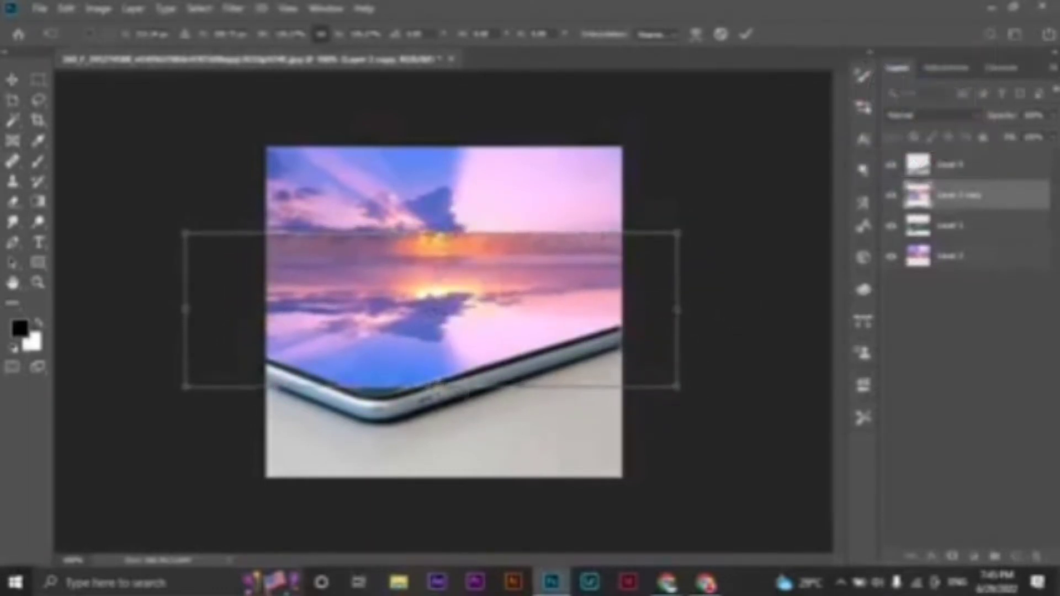
pyautogui.moveTo(439, 386); pyautogui.dragTo(464, 317)
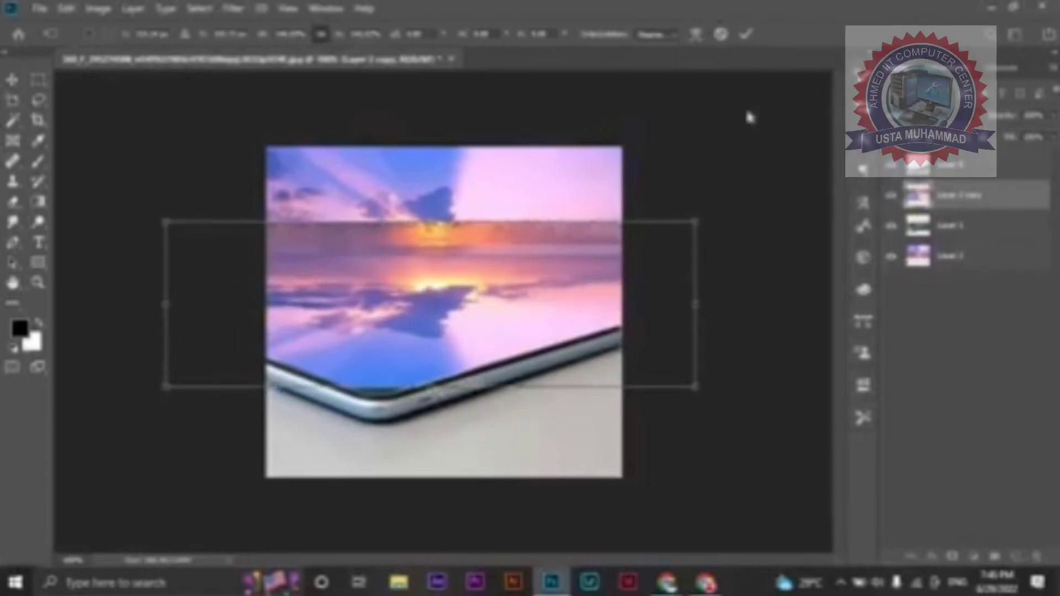
pyautogui.click(13, 200)
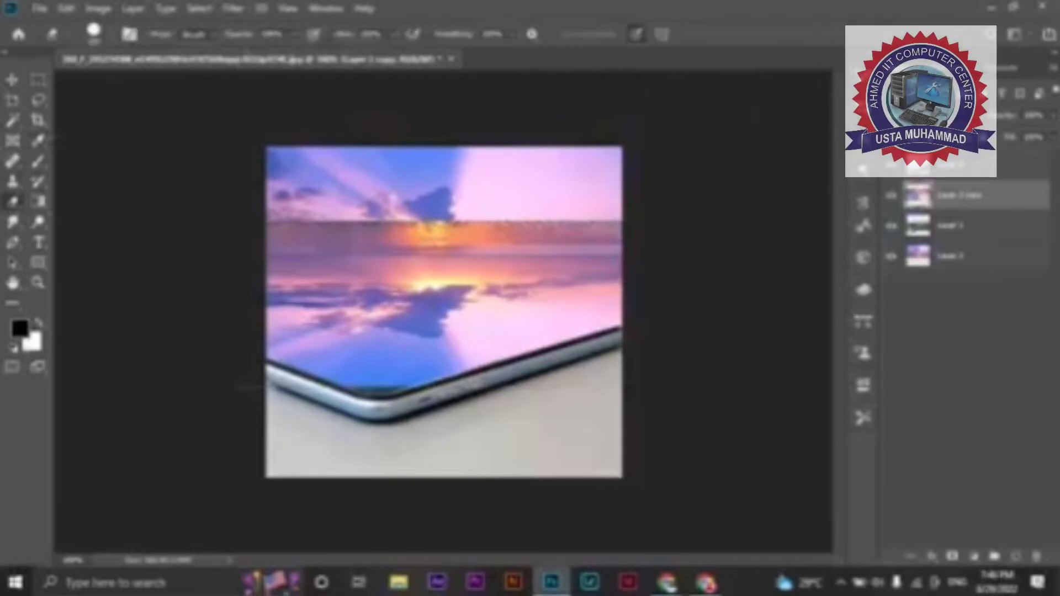
# - Erase the sky copy's hard horizon band and lower its opacity so the sea shows through
pyautogui.moveTo(271, 232); pyautogui.dragTo(411, 260)
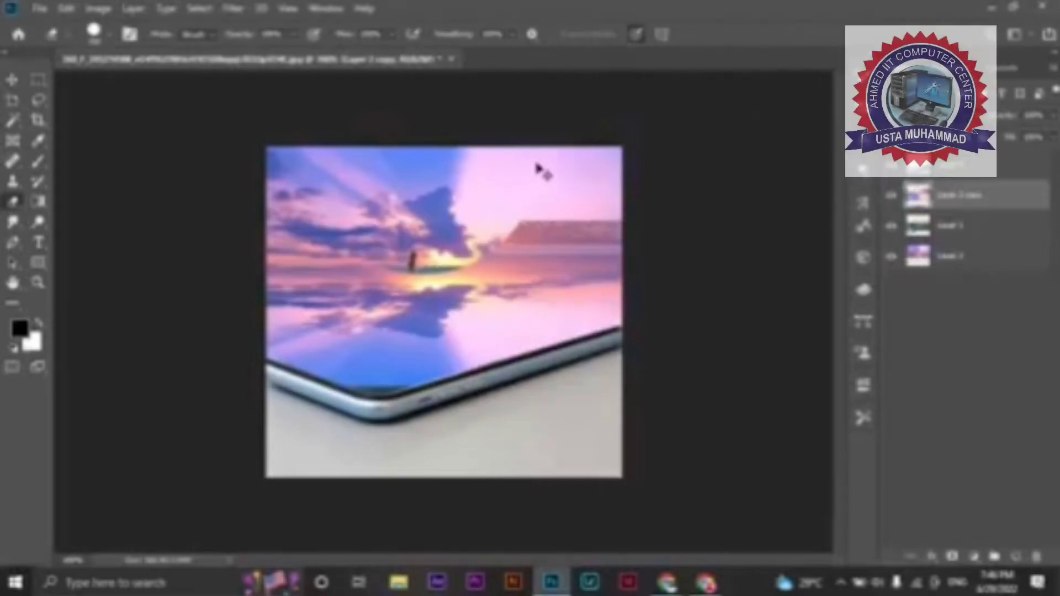
pyautogui.hotkey('ctrl', 'z')
pyautogui.hotkey('ctrl', 'shift', 'z')
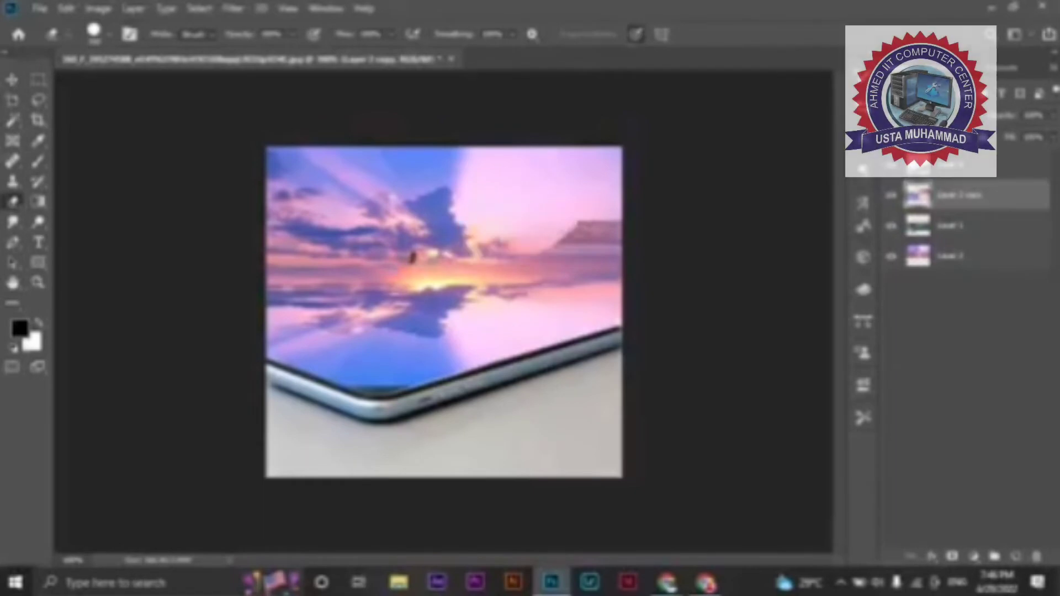
pyautogui.hotkey('ctrl', 'shift', 'z')
pyautogui.hotkey('ctrl', 'shift', 'z')
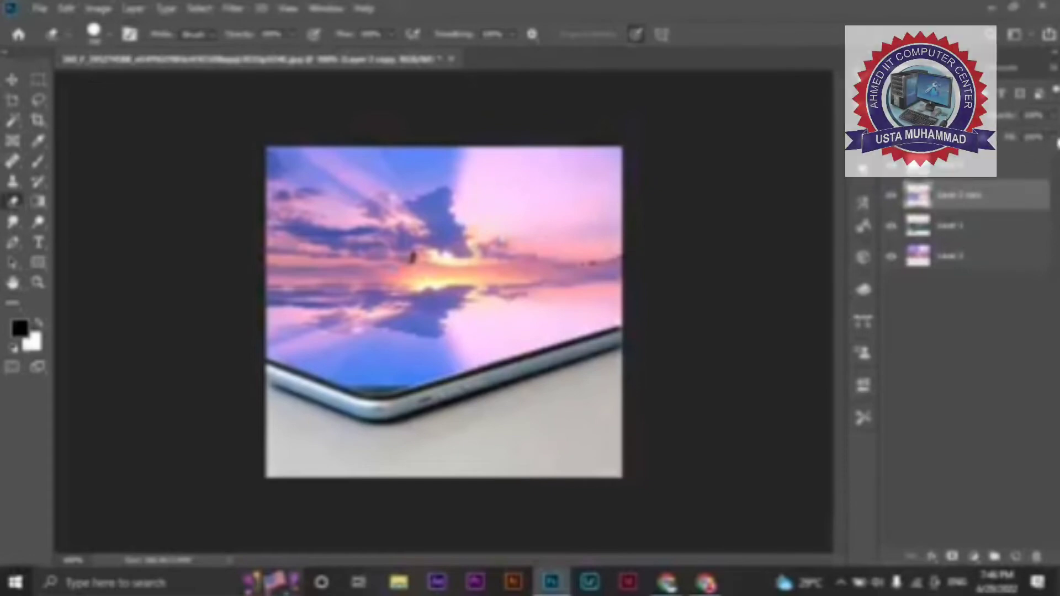
pyautogui.moveTo(1052, 153); pyautogui.dragTo(1025, 156)
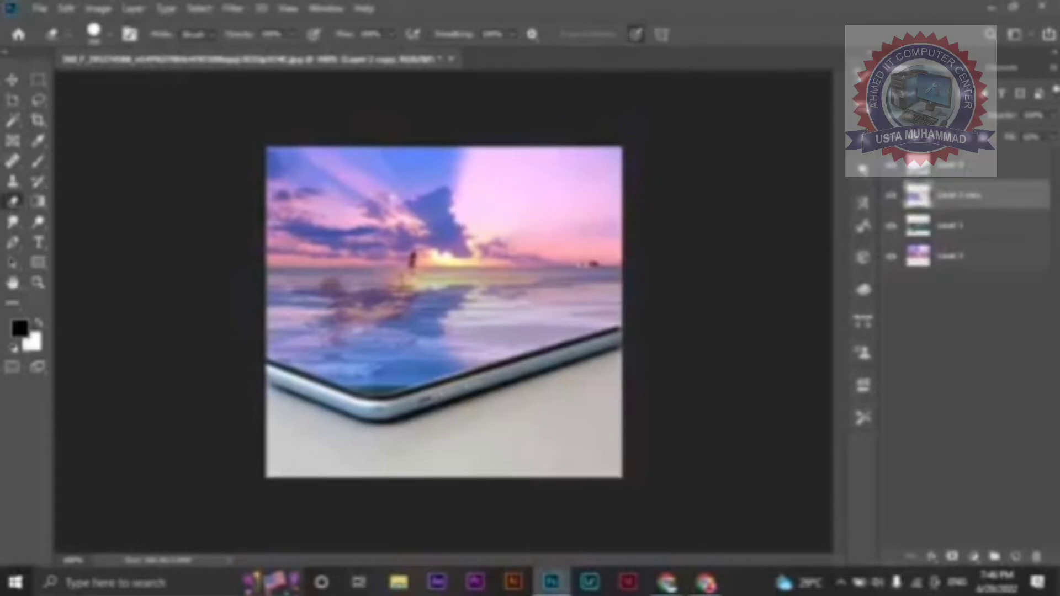
pyautogui.click(12, 81)
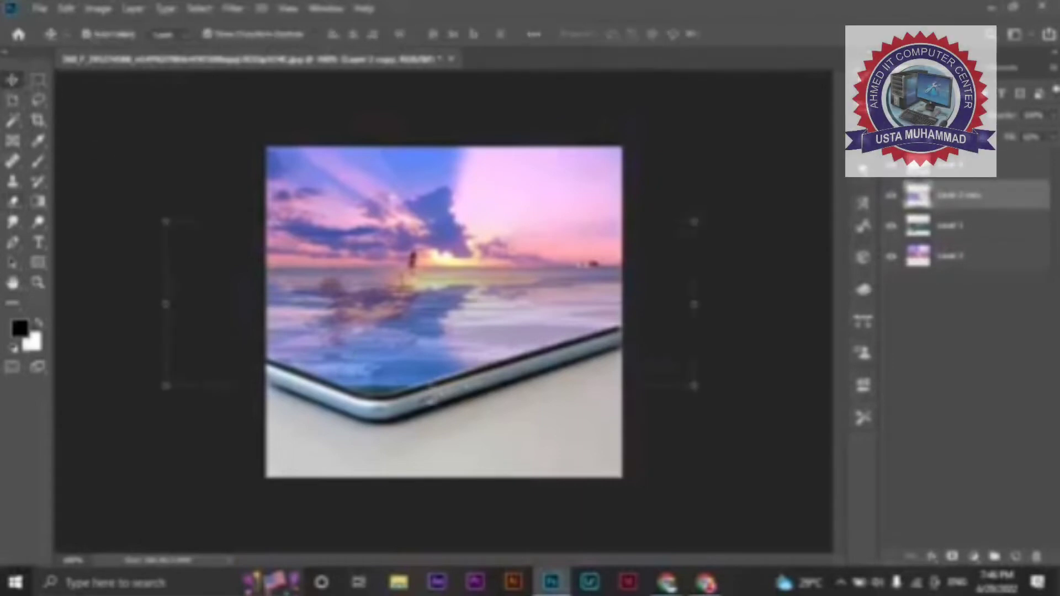
# - Enlarge, shift and slightly rotate the sky copy over the sea with Free Transform
pyautogui.moveTo(430, 387); pyautogui.dragTo(450, 393)
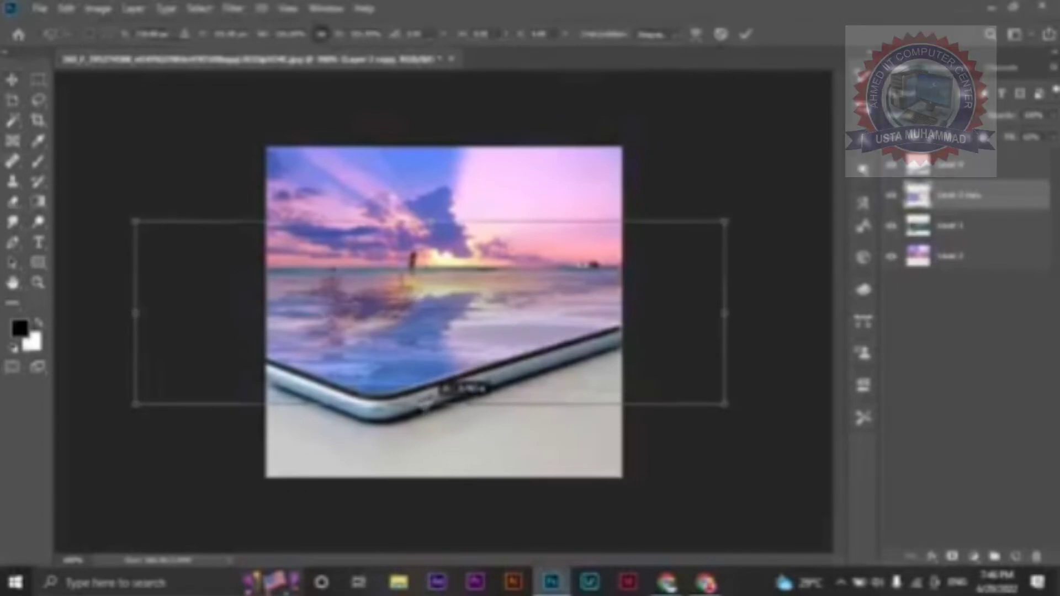
pyautogui.moveTo(410, 344); pyautogui.dragTo(415, 341)
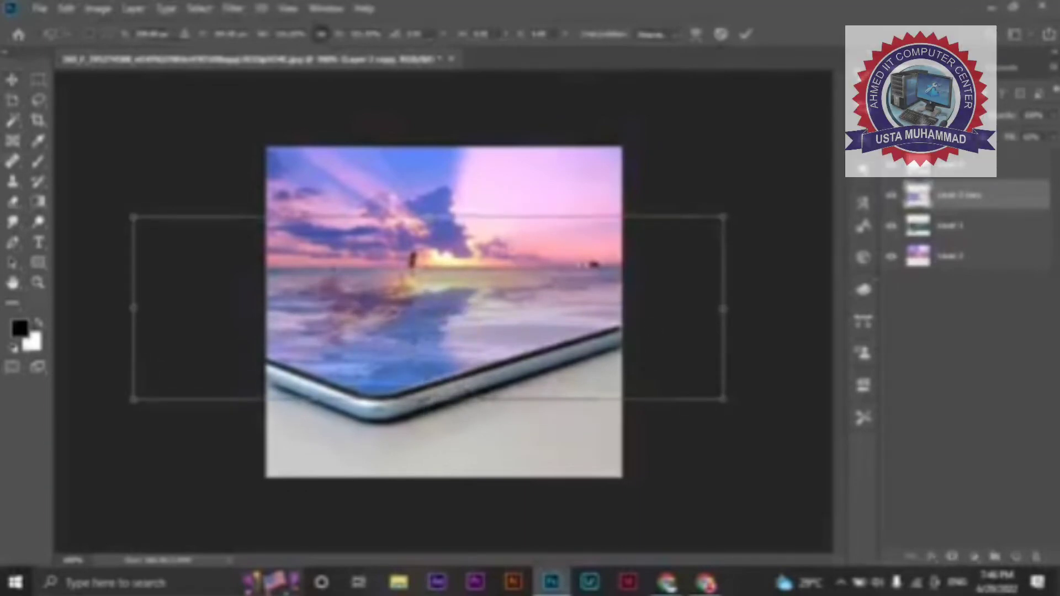
pyautogui.click(928, 115)
pyautogui.click(905, 317)
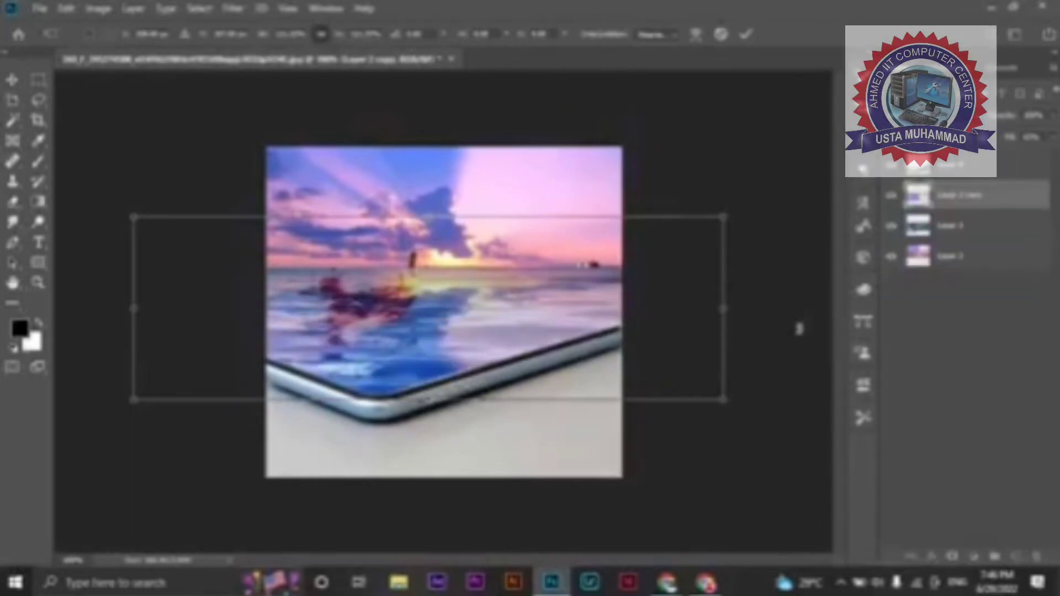
pyautogui.moveTo(739, 163); pyautogui.dragTo(736, 160)
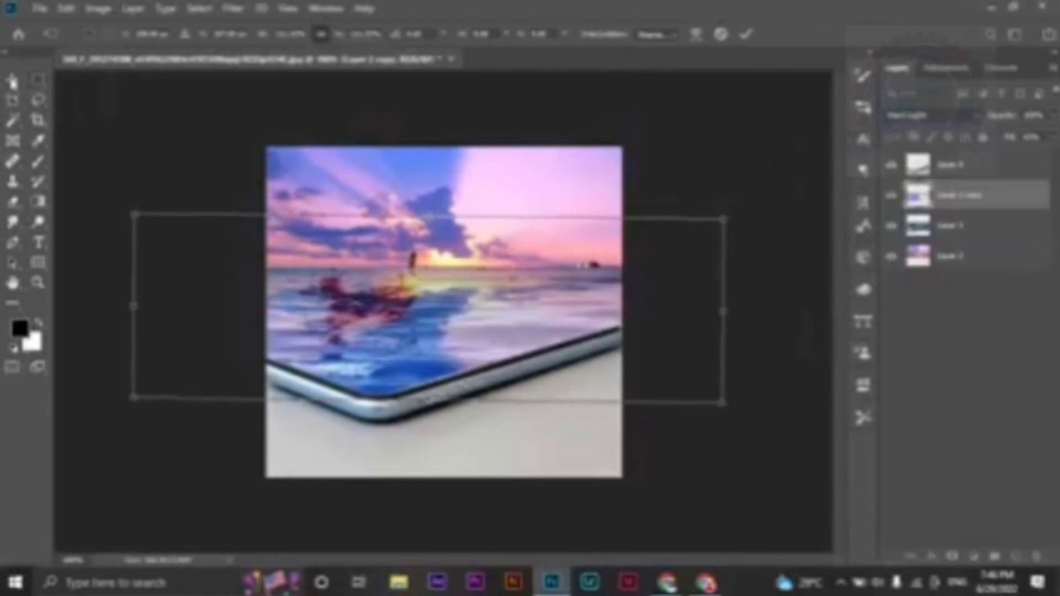
pyautogui.press('Return')
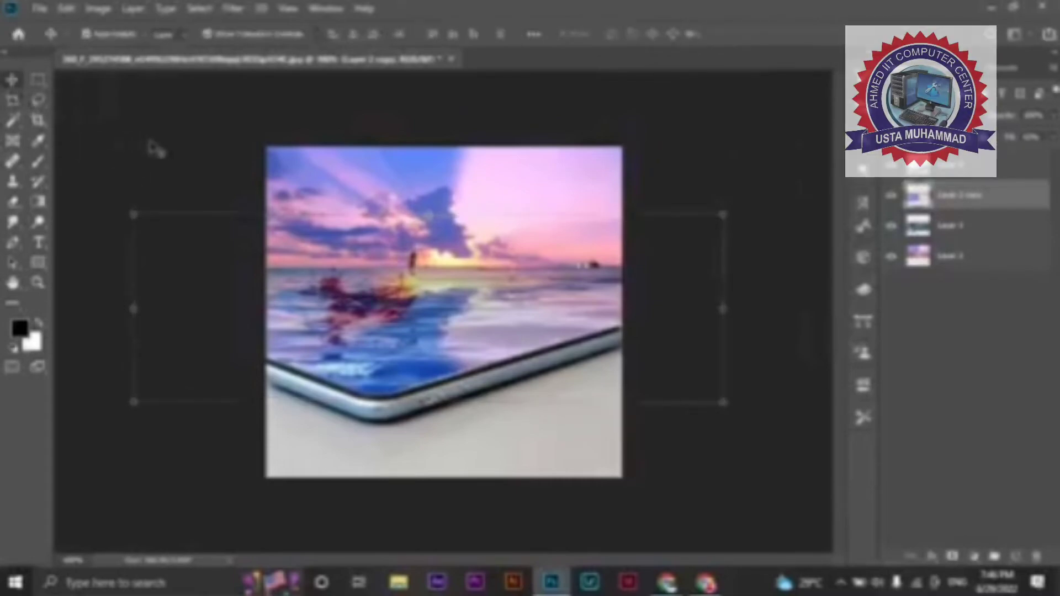
# - Reselect Layer 2 copy and set its blend mode to Overlay
pyautogui.click(243, 168)
pyautogui.click(527, 307)
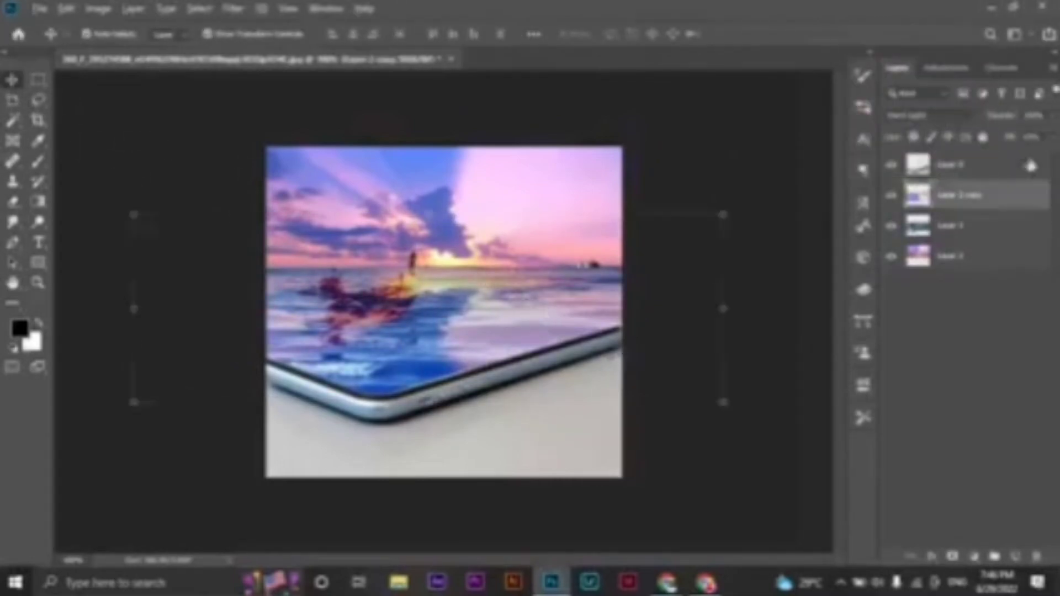
pyautogui.click(978, 121)
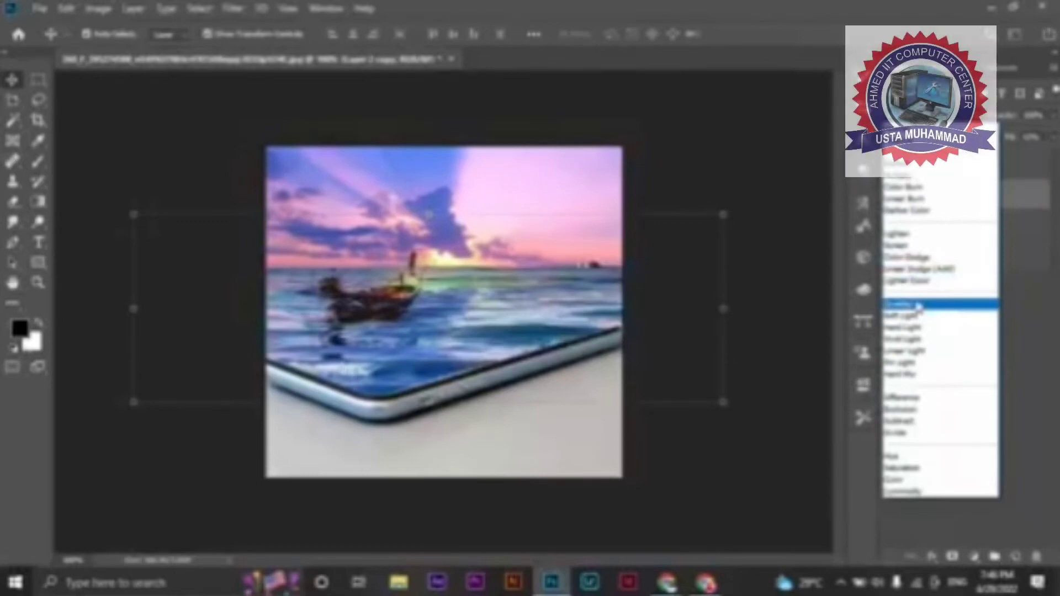
pyautogui.click(916, 305)
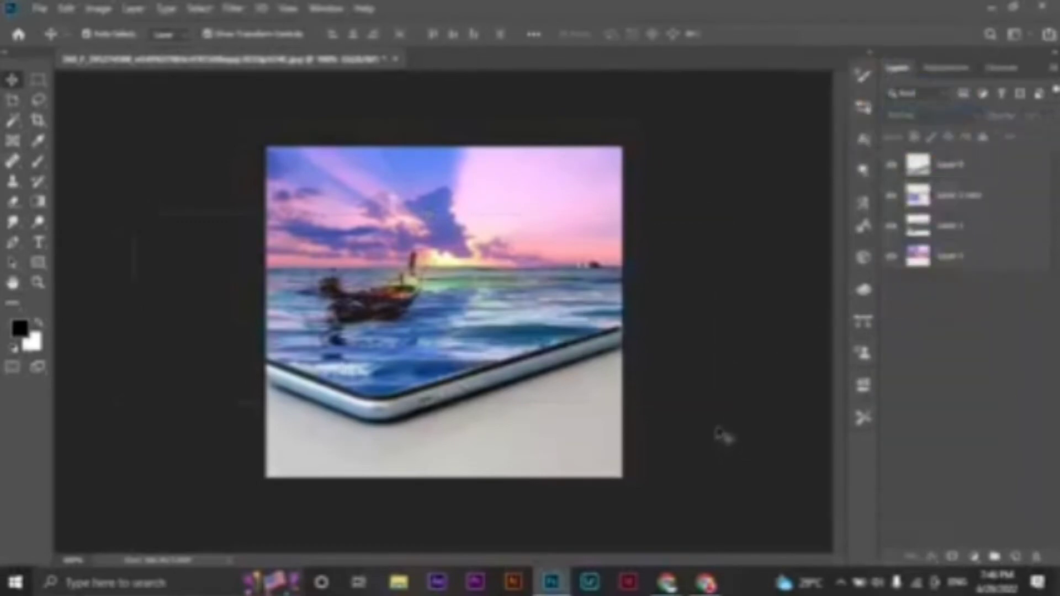
# - With the bottom layer selected, add a new layer at the top of the stack
pyautogui.scroll(2, 546, 270)
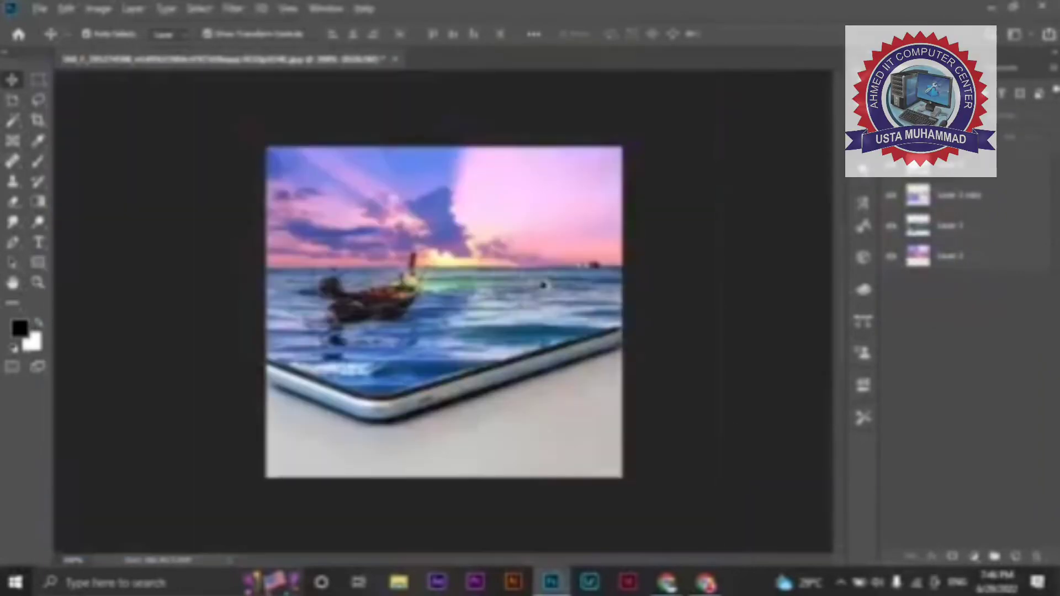
pyautogui.scroll(-2, 539, 267)
pyautogui.click(933, 202)
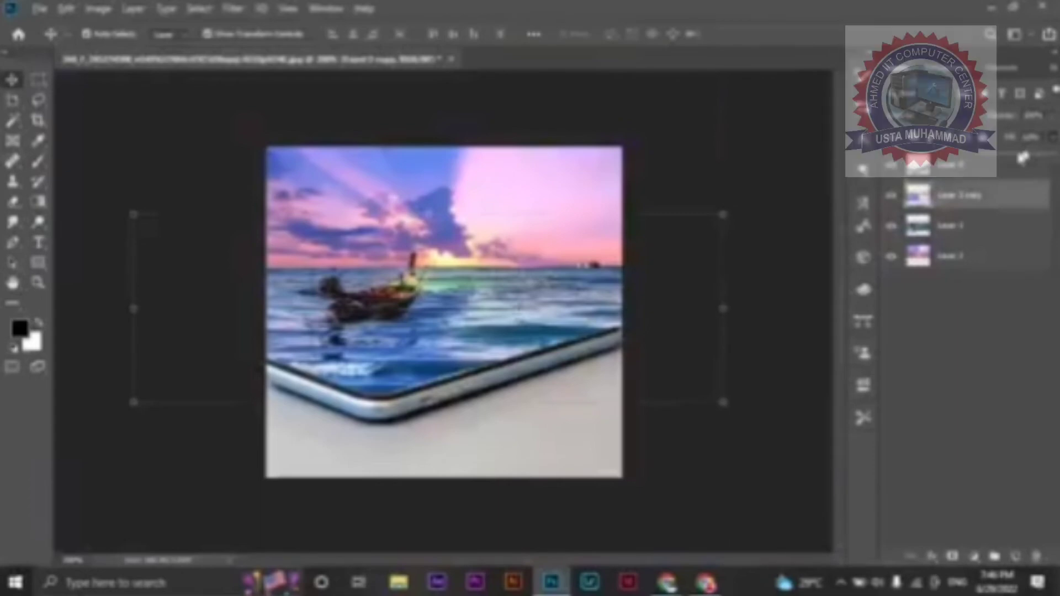
pyautogui.click(770, 161)
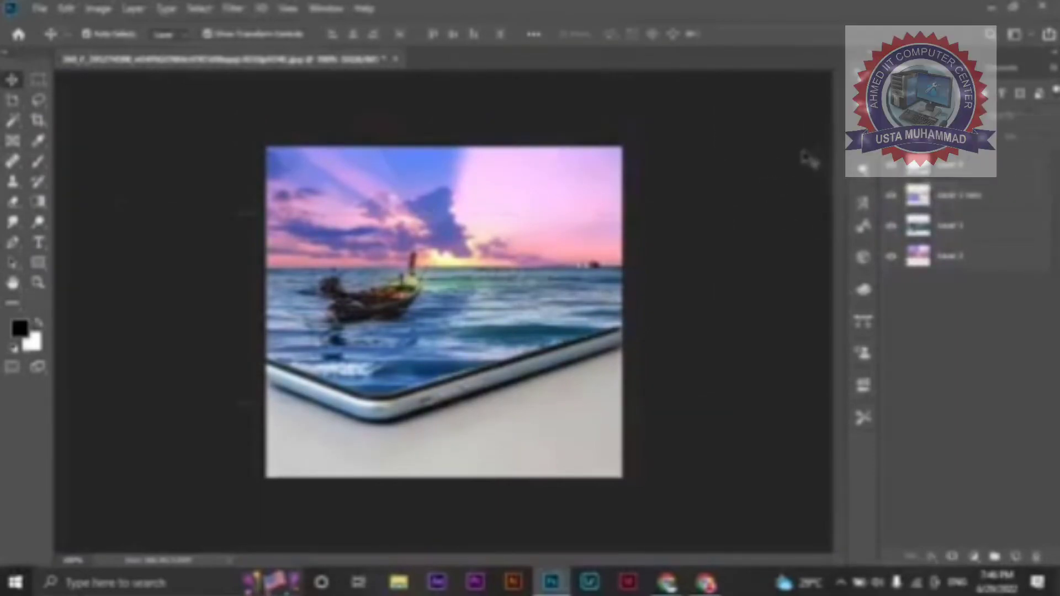
pyautogui.click(508, 206)
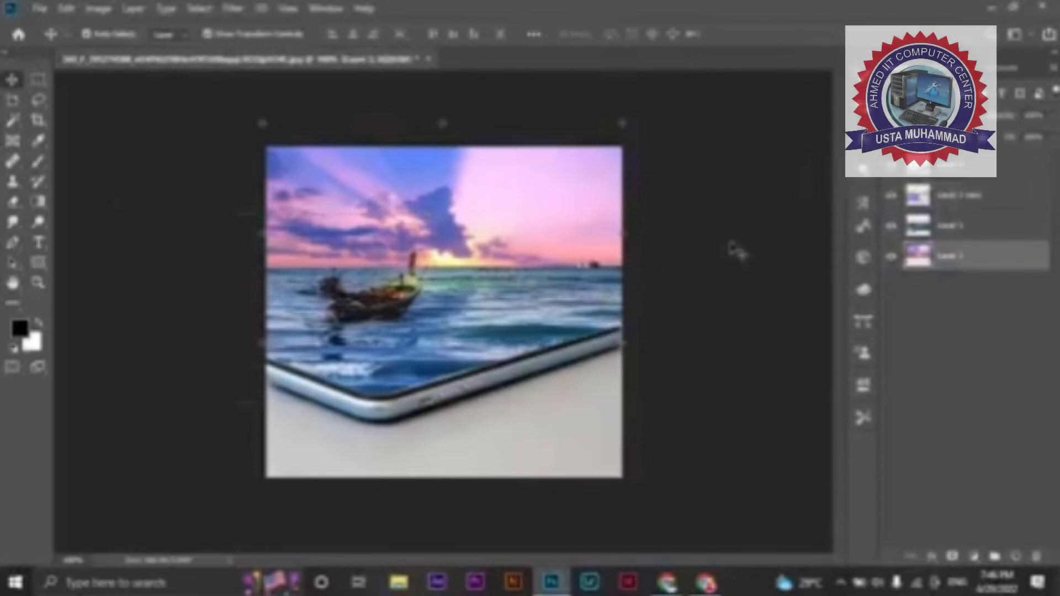
pyautogui.hotkey('ctrl', 'j')
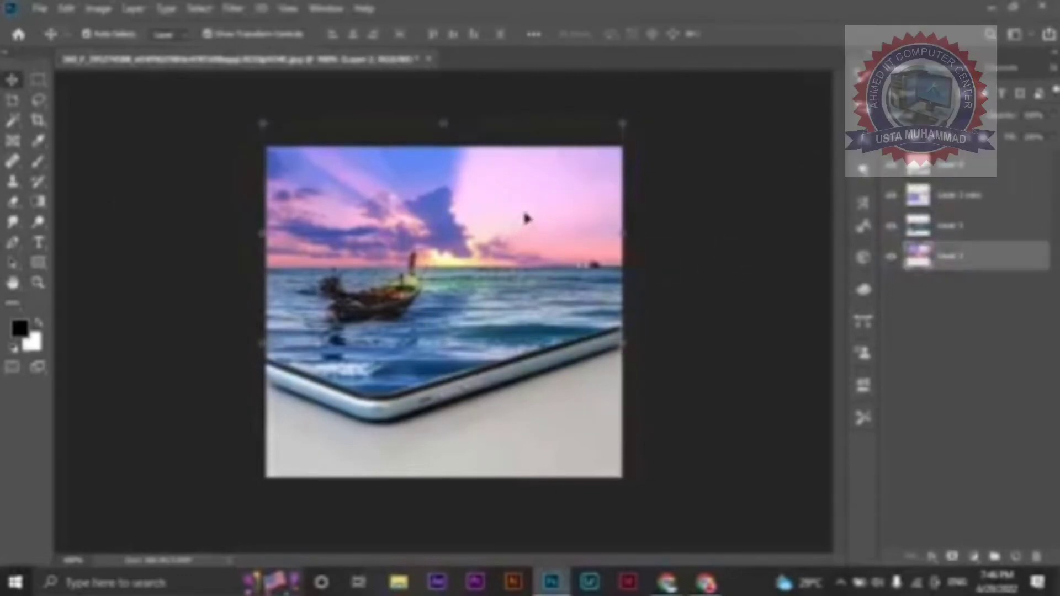
pyautogui.click(765, 287)
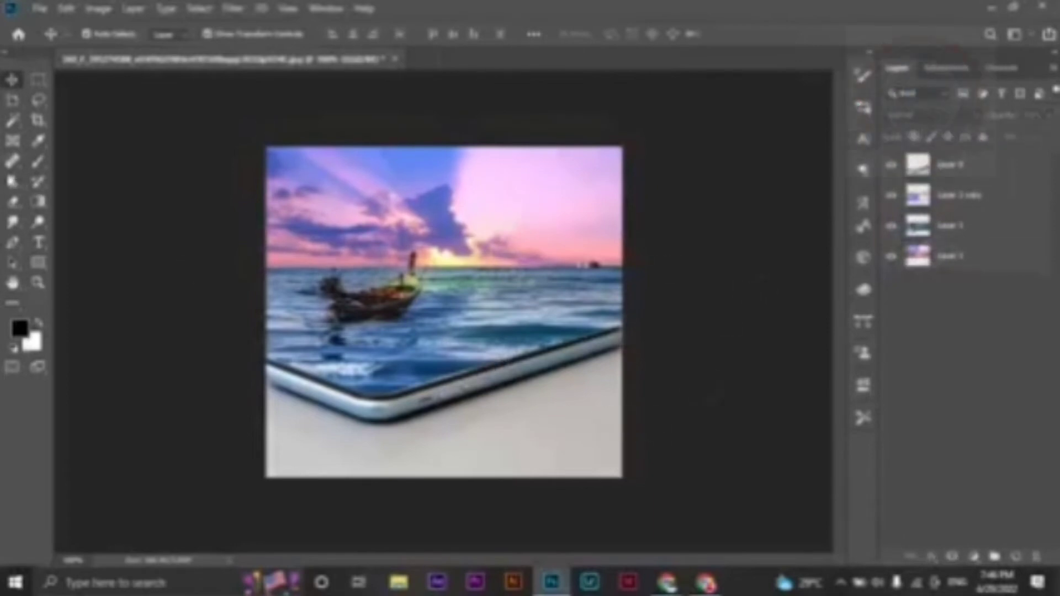
pyautogui.click(13, 243)
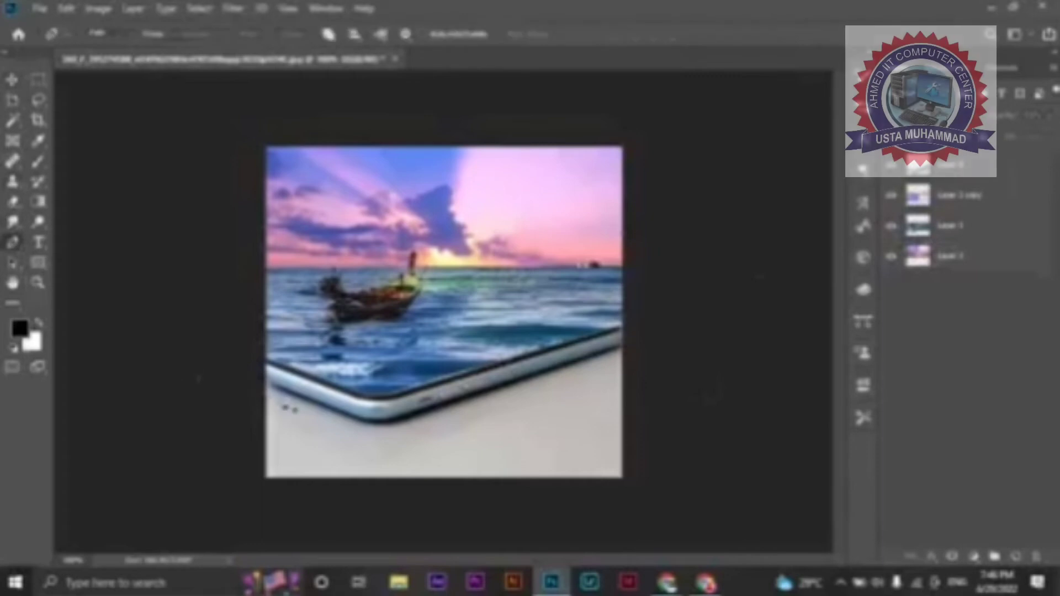
# - Draw a closed, curved Pen path outlining the area beneath the phone
pyautogui.click(271, 390)
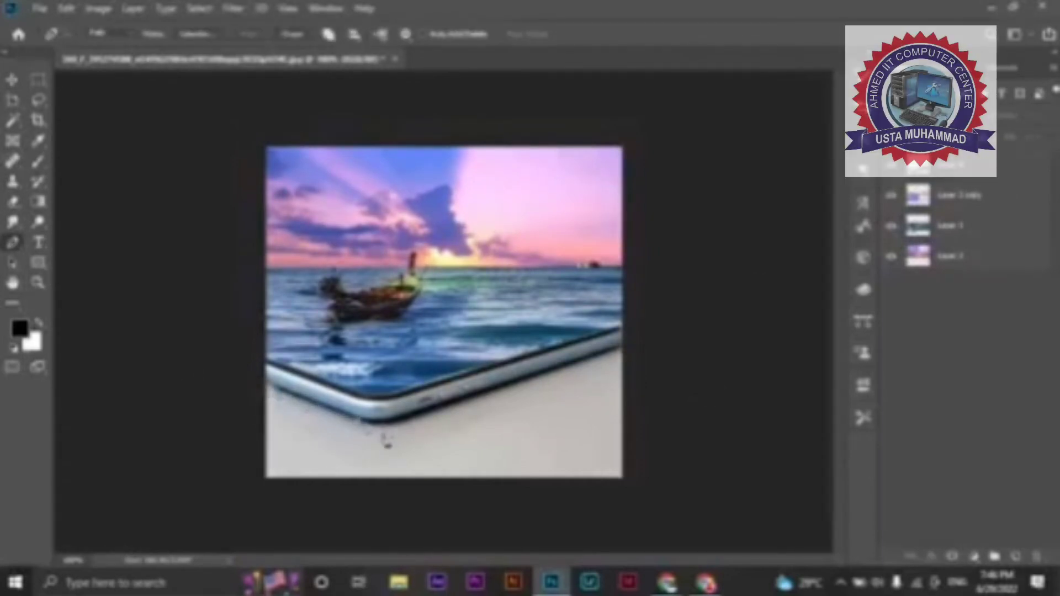
pyautogui.scroll(3, 356, 436)
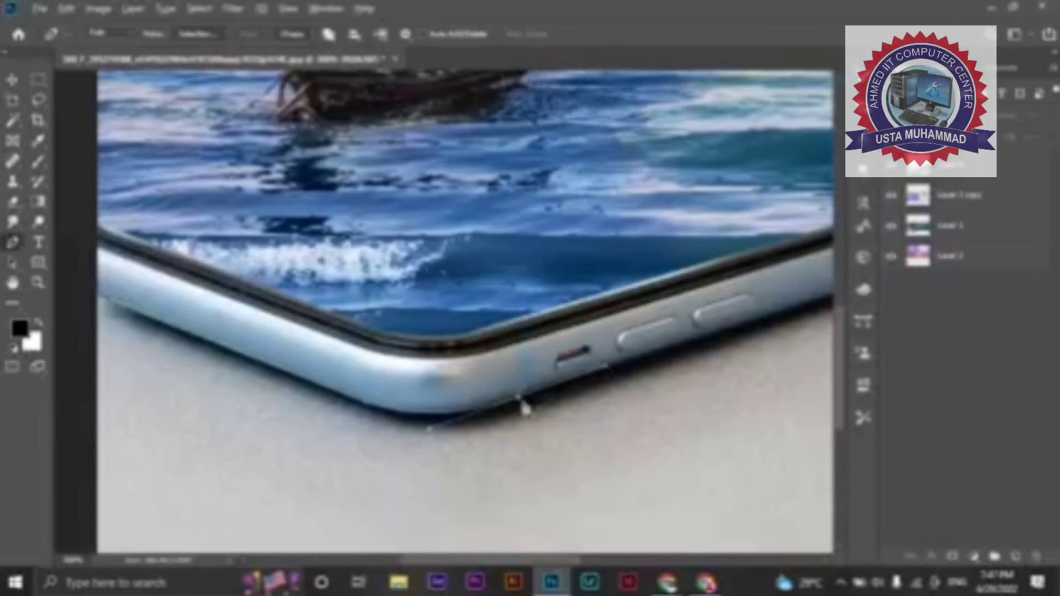
pyautogui.hotkey('ctrl', '-')
pyautogui.hotkey('ctrl', '-')
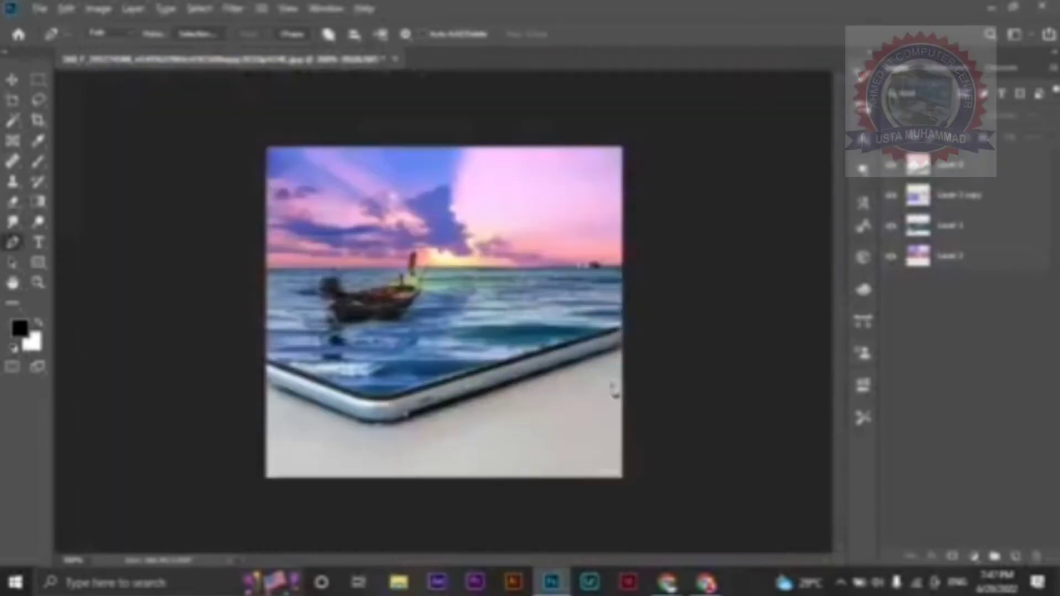
pyautogui.scroll(2, 626, 362)
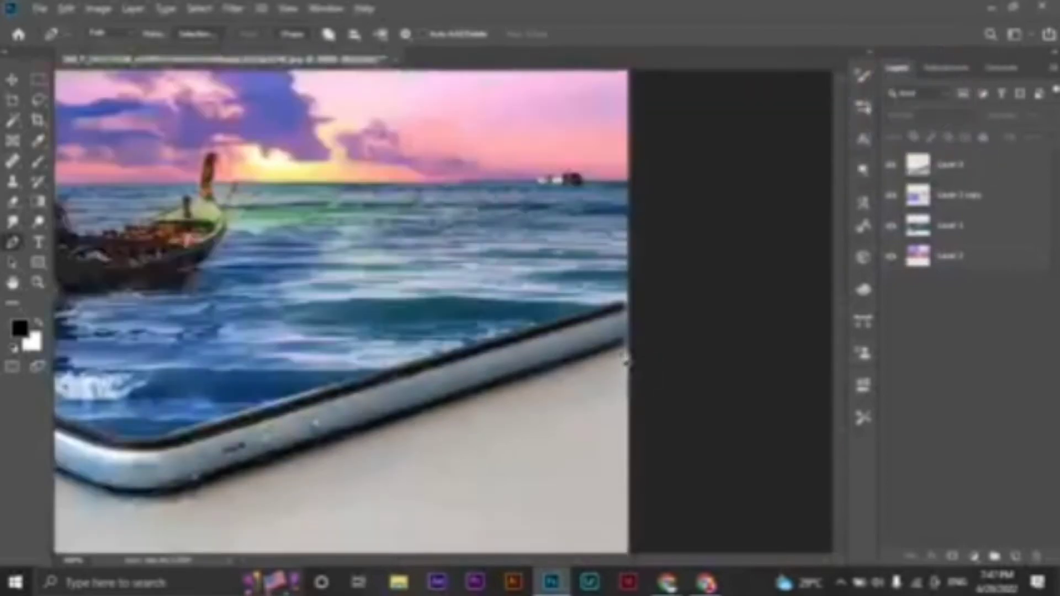
pyautogui.scroll(1, 625, 362)
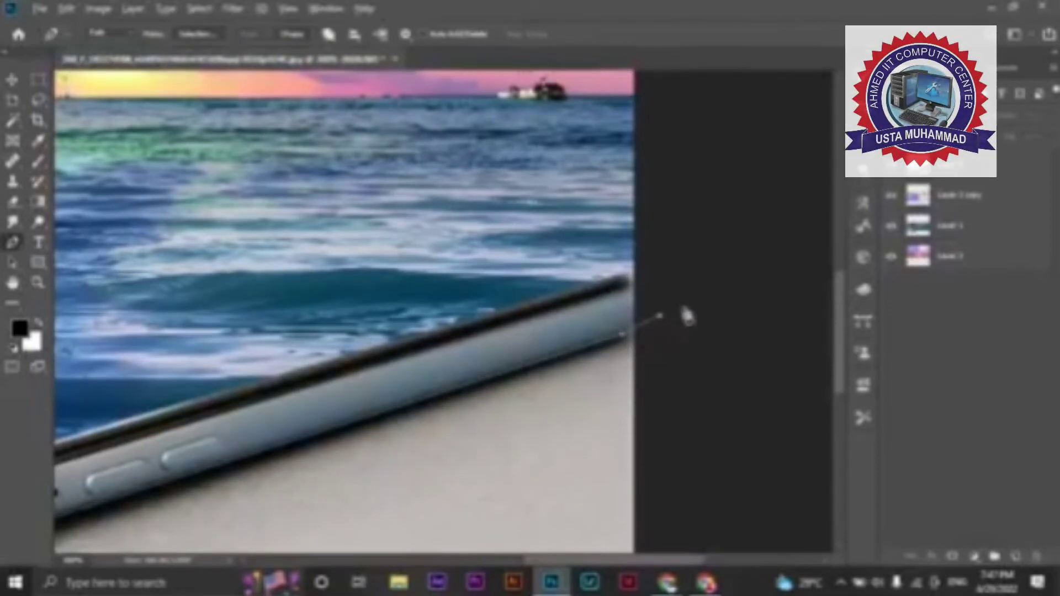
pyautogui.scroll(-5, 684, 313)
pyautogui.click(340, 458)
pyautogui.moveTo(259, 434); pyautogui.dragTo(259, 418)
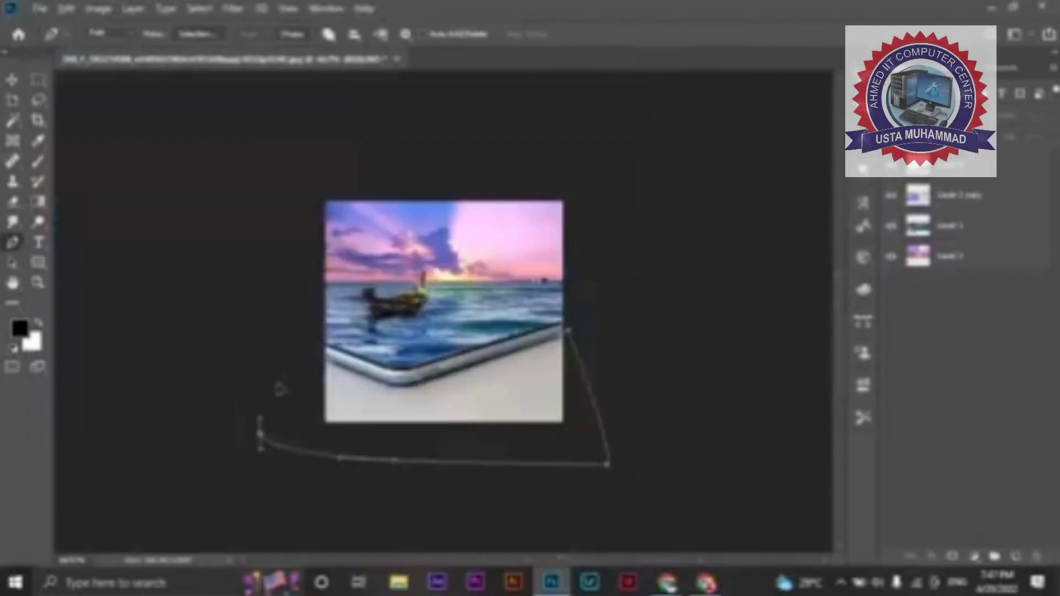
pyautogui.click(325, 360)
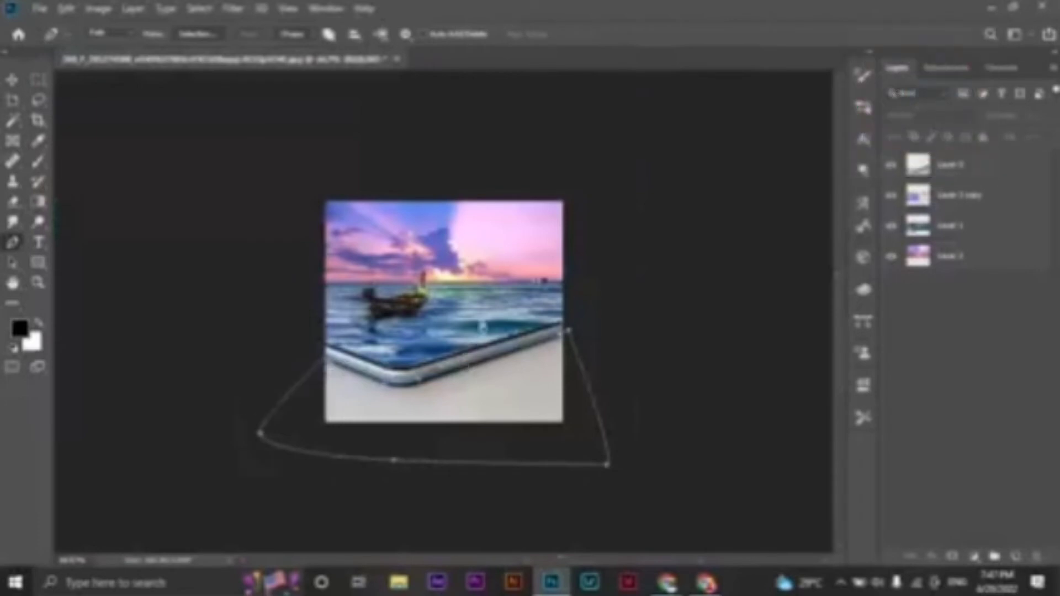
# - Turn the path into a selection and copy it from Layer 9 onto a new layer
pyautogui.hotkey('ctrl', 'Return')
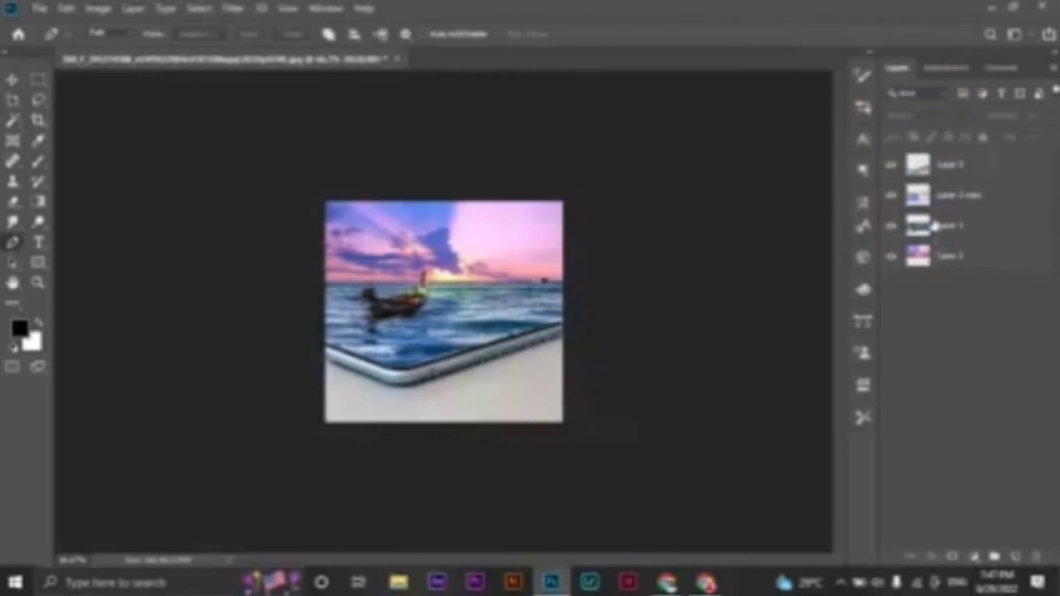
pyautogui.click(931, 175)
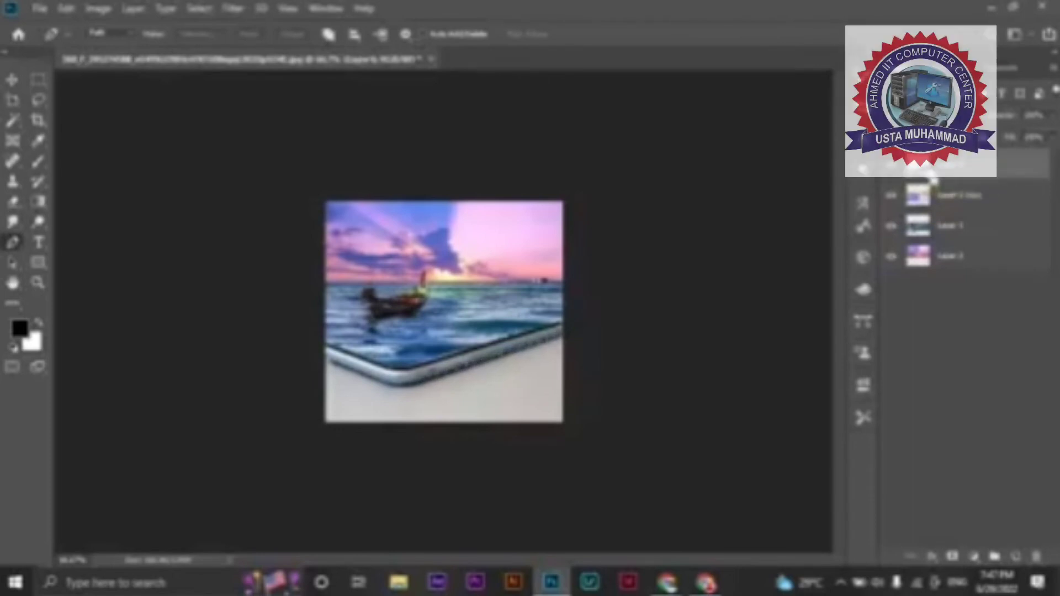
pyautogui.hotkey('ctrl', 'j')
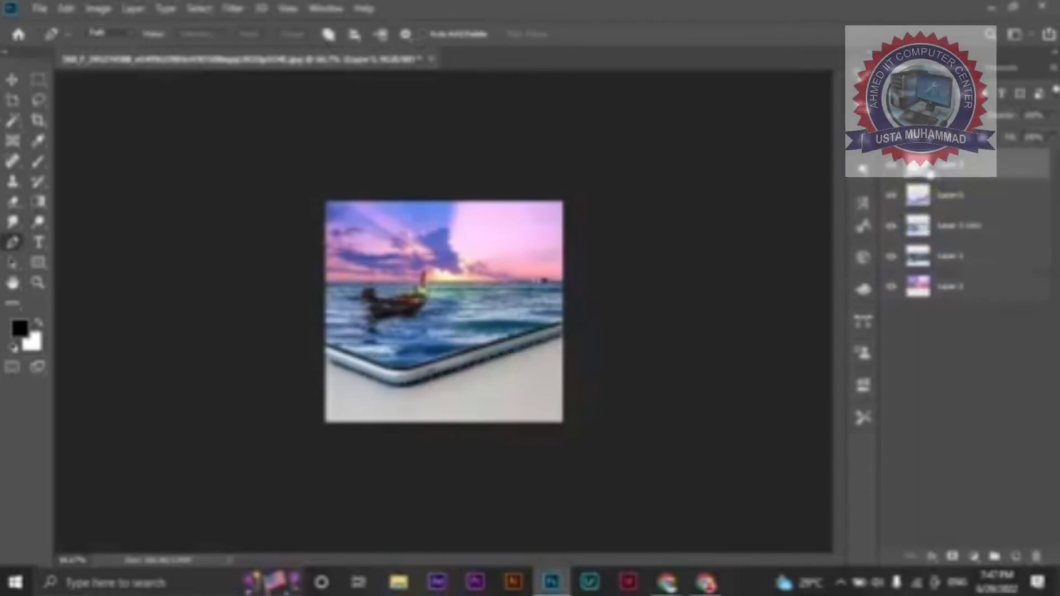
# - Apply a Gaussian Blur with a larger radius to the new shadow layer
pyautogui.click(234, 9)
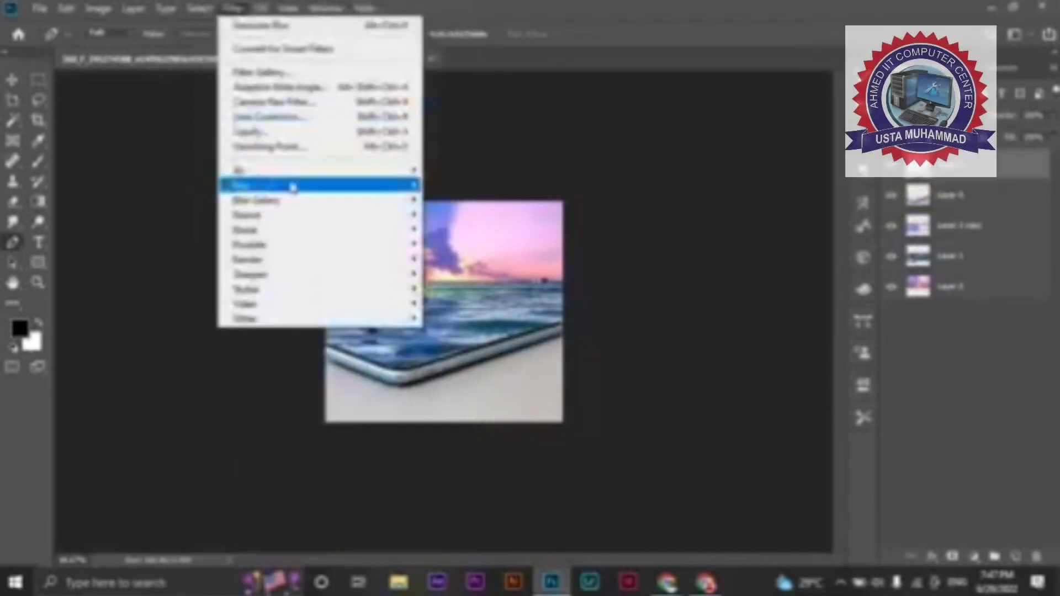
pyautogui.moveTo(315, 184)
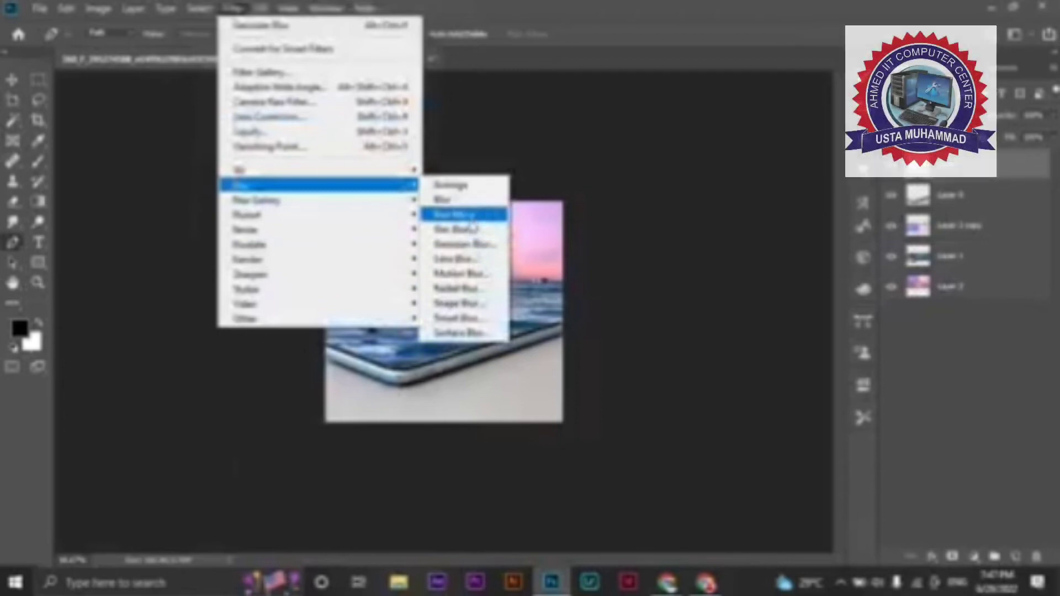
pyautogui.click(472, 244)
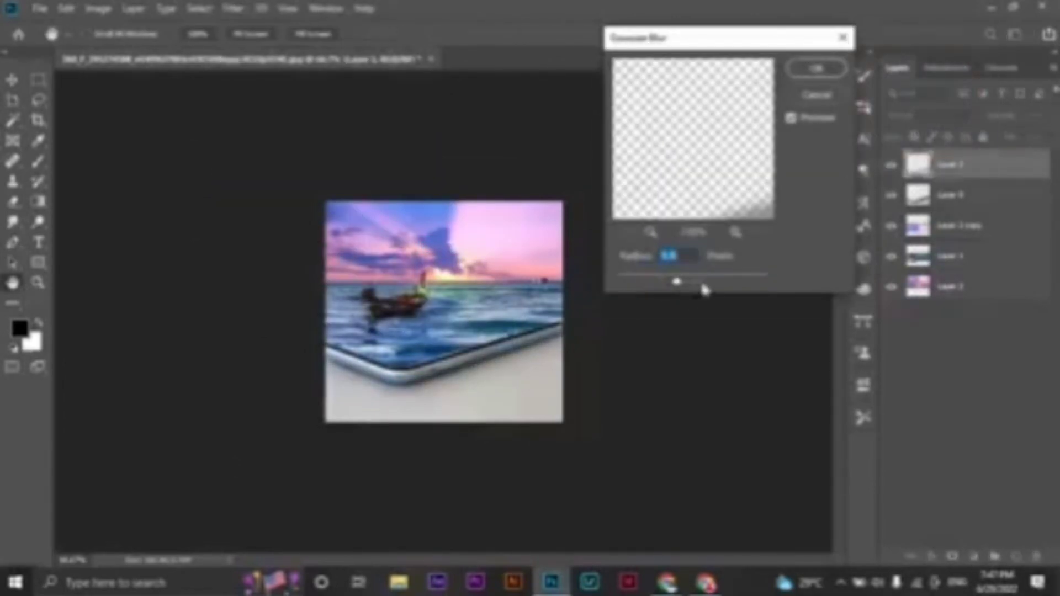
pyautogui.moveTo(695, 282); pyautogui.dragTo(679, 280)
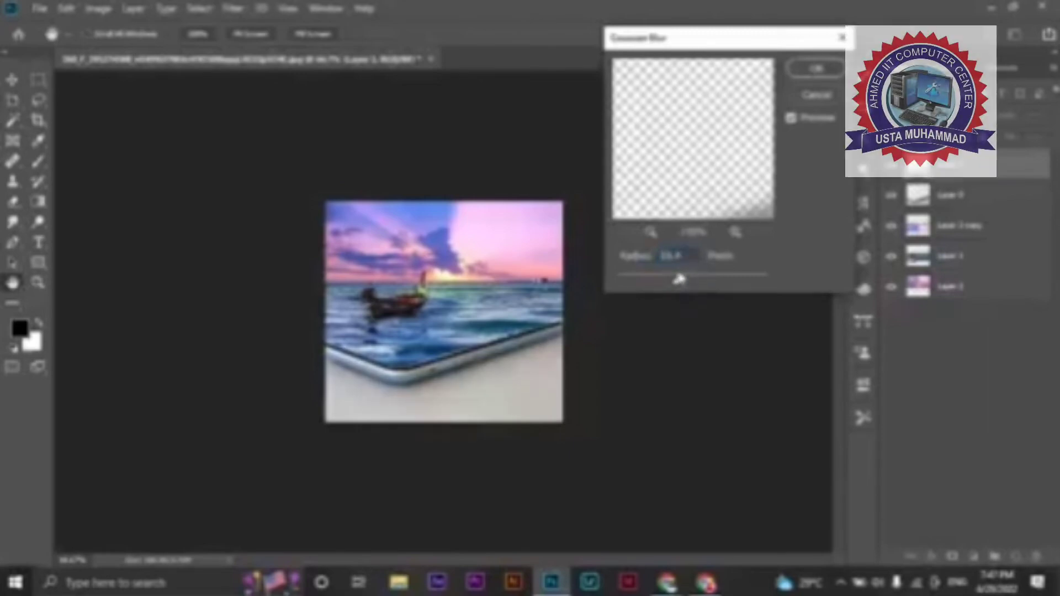
pyautogui.click(828, 73)
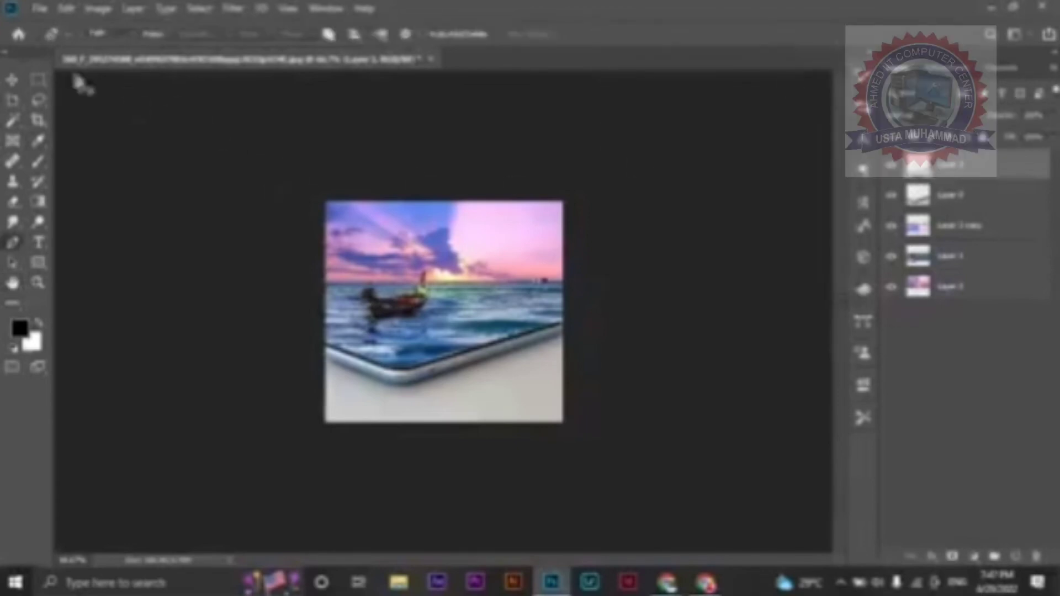
# - Try a slight tilt, cancel it, then move Layer 2 copy down toward the image bottom
pyautogui.click(13, 82)
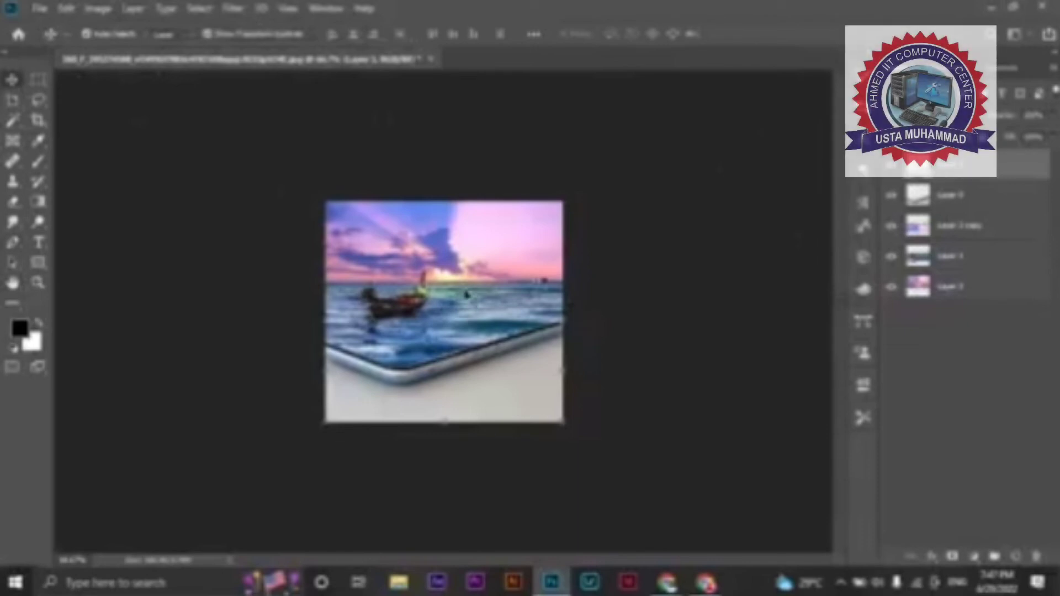
pyautogui.hotkey('ctrl', 't')
pyautogui.moveTo(481, 299); pyautogui.dragTo(470, 319)
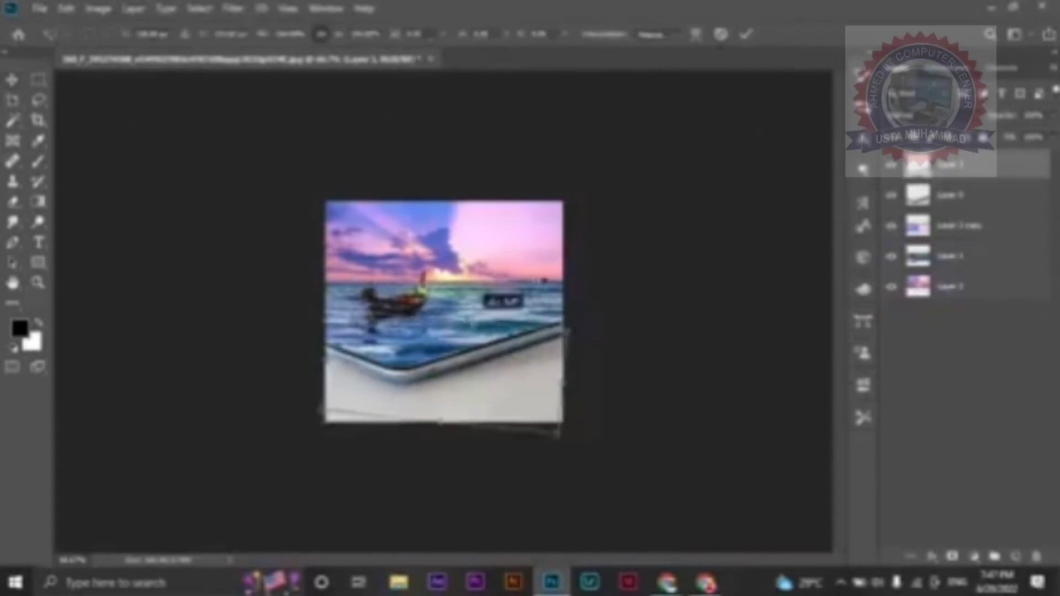
pyautogui.press('Return')
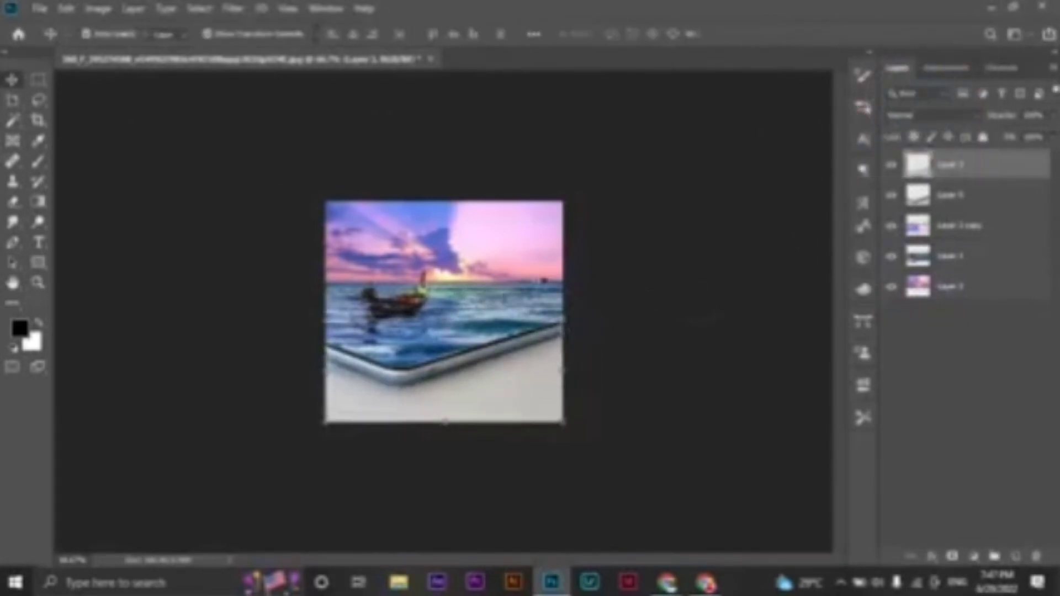
pyautogui.hotkey('ctrl', 't')
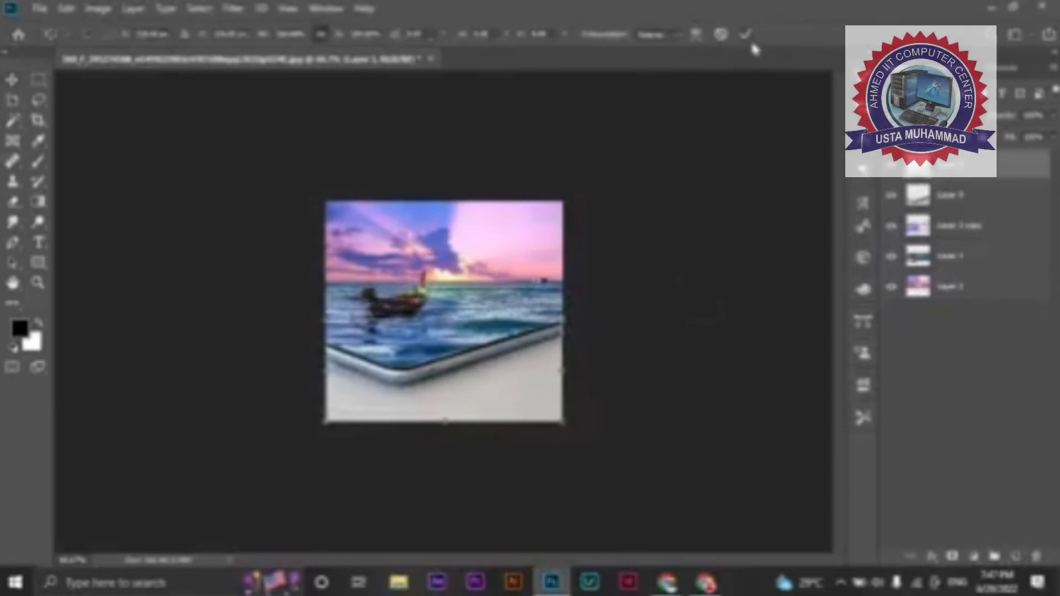
pyautogui.click(745, 34)
pyautogui.click(478, 303)
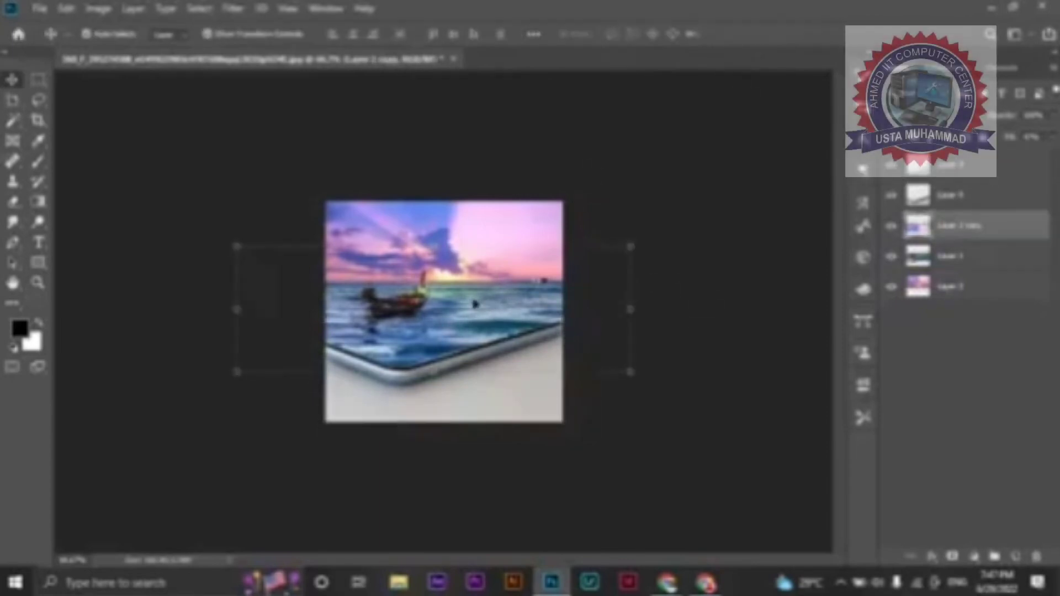
pyautogui.moveTo(474, 304); pyautogui.dragTo(514, 381)
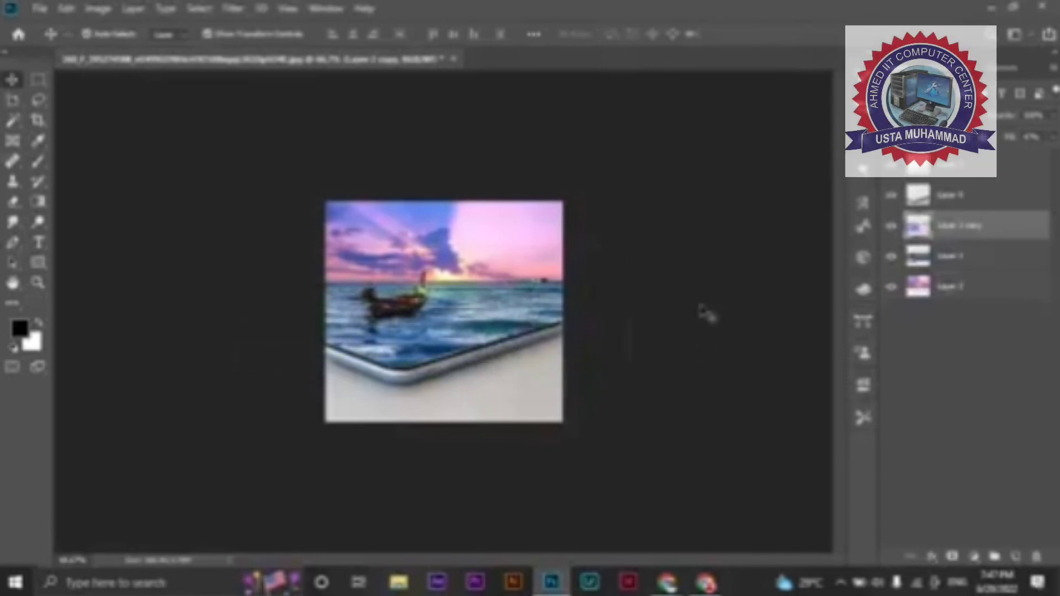
pyautogui.click(706, 313)
pyautogui.hotkey('ctrl', 'v')
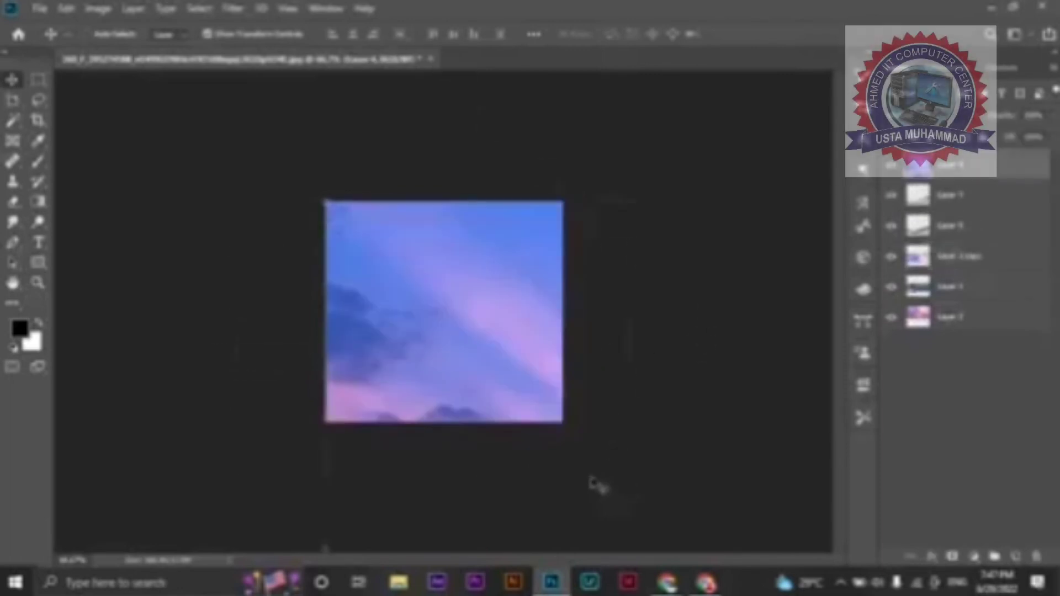
pyautogui.hotkey('ctrl', '-')
pyautogui.hotkey('ctrl', '-')
pyautogui.hotkey('ctrl', '-')
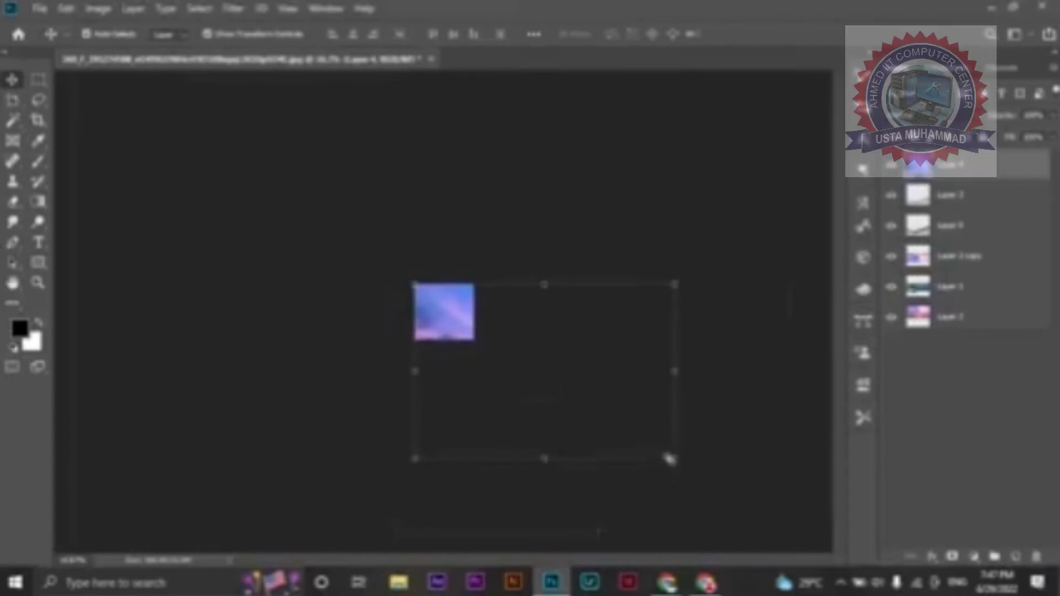
pyautogui.click(669, 457)
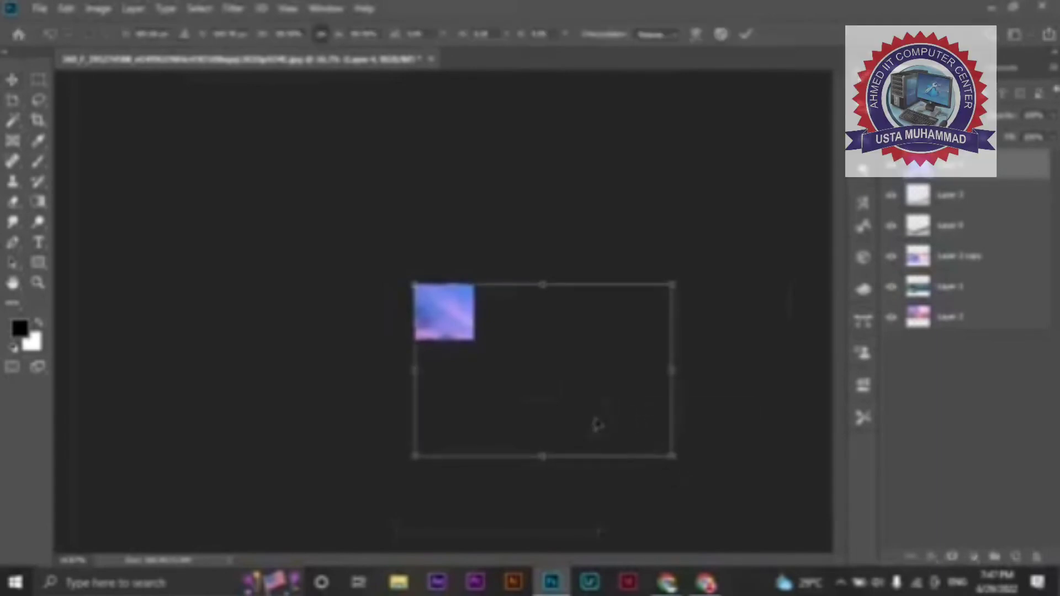
pyautogui.moveTo(594, 471); pyautogui.dragTo(471, 321)
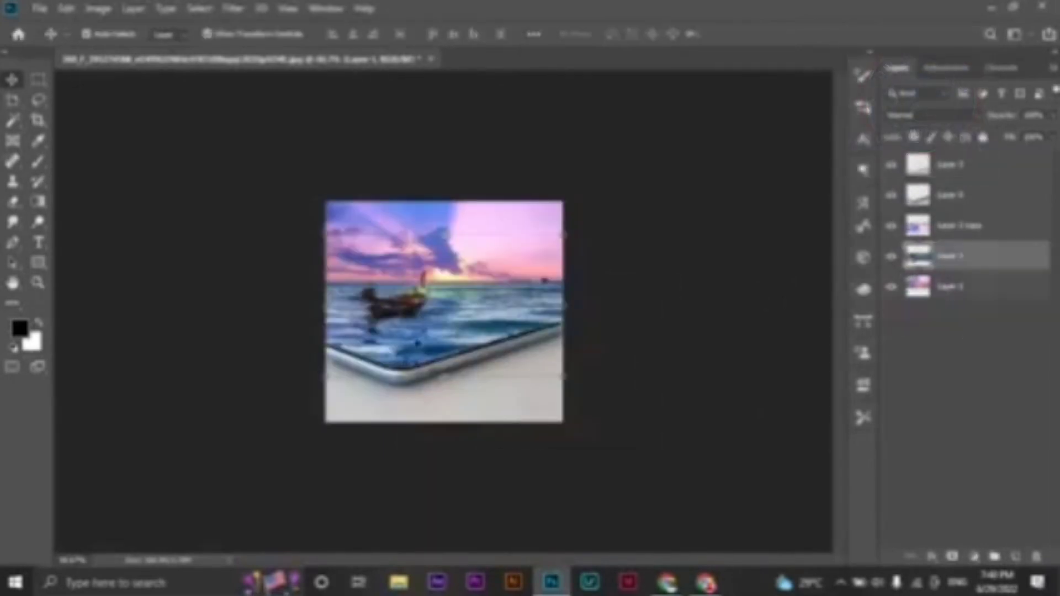
# - Duplicate Layer 2 copy, bring it to the top, and move it down beneath the phone
pyautogui.moveTo(419, 325); pyautogui.dragTo(453, 335)
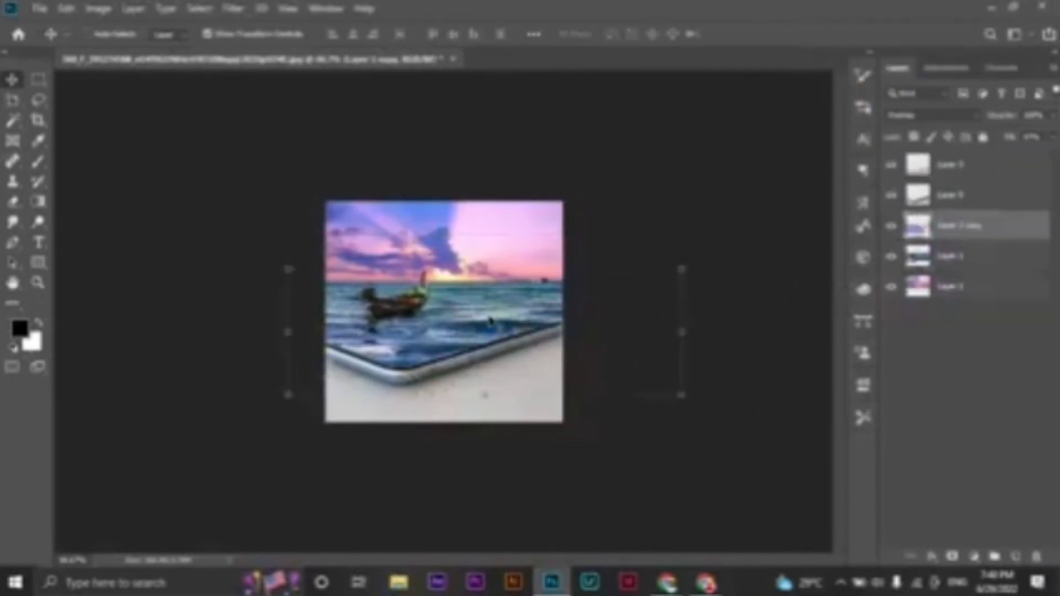
pyautogui.moveTo(490, 322)
pyautogui.mouseDown()
pyautogui.moveTo(439, 298)
pyautogui.moveTo(456, 352)
pyautogui.moveTo(459, 343)
pyautogui.mouseUp()
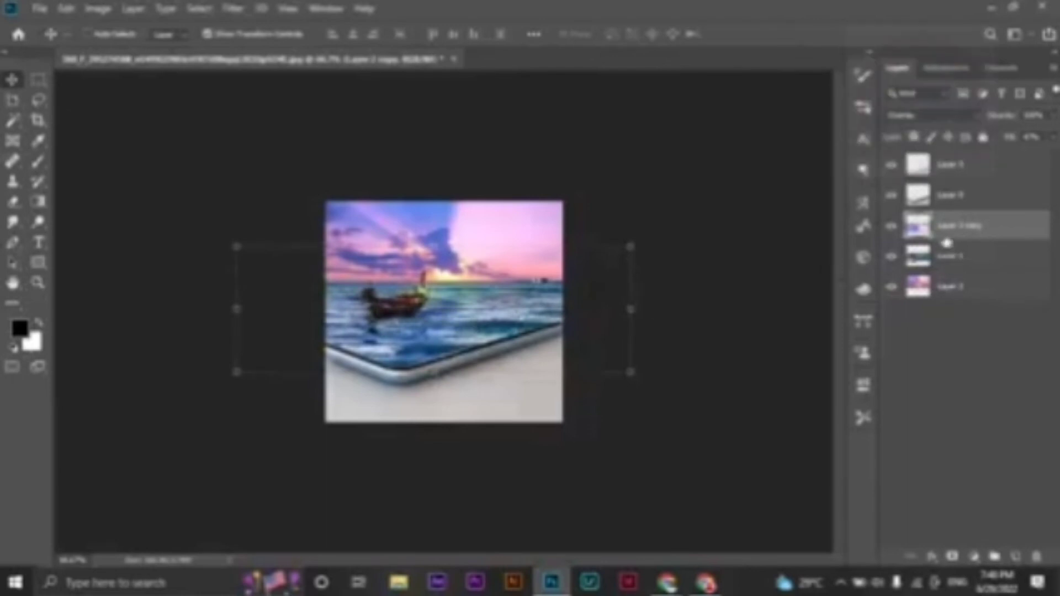
pyautogui.hotkey('ctrl', 'j')
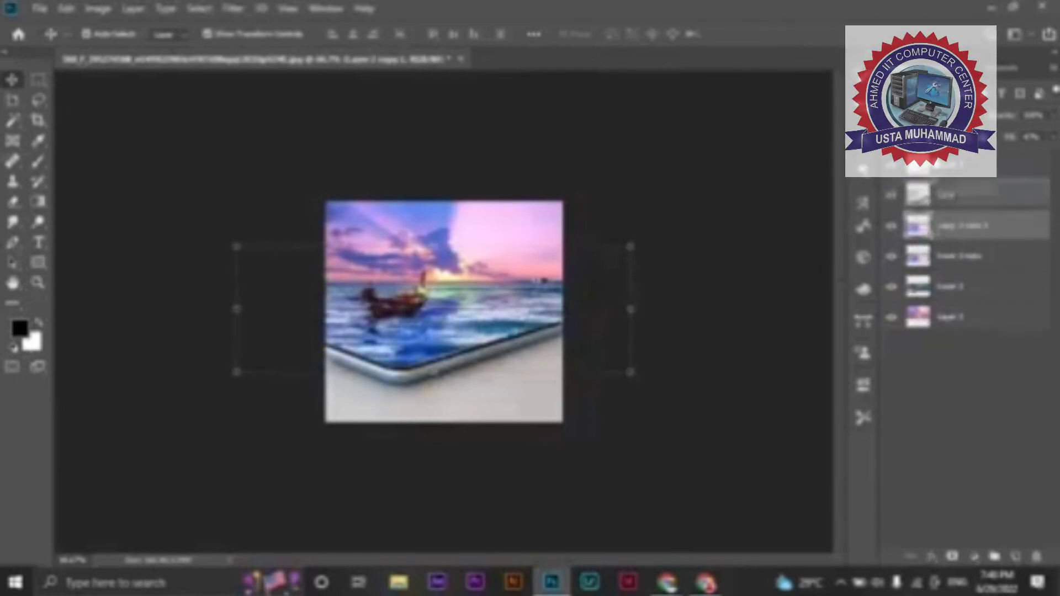
pyautogui.hotkey('ctrl', 'shift', ']')
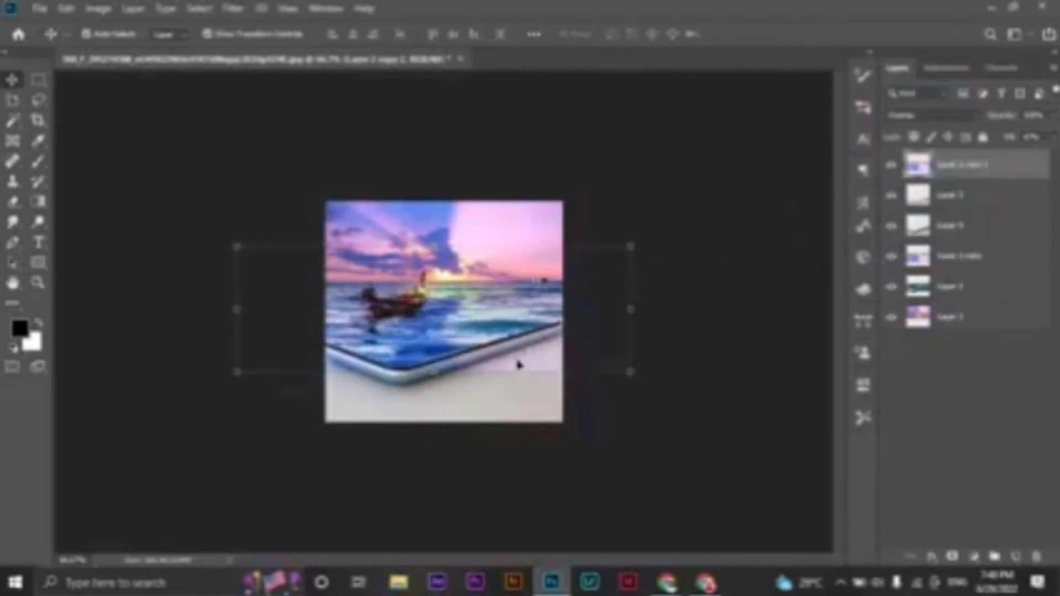
pyautogui.moveTo(519, 365)
pyautogui.mouseDown()
pyautogui.moveTo(515, 449)
pyautogui.moveTo(552, 444)
pyautogui.mouseUp()
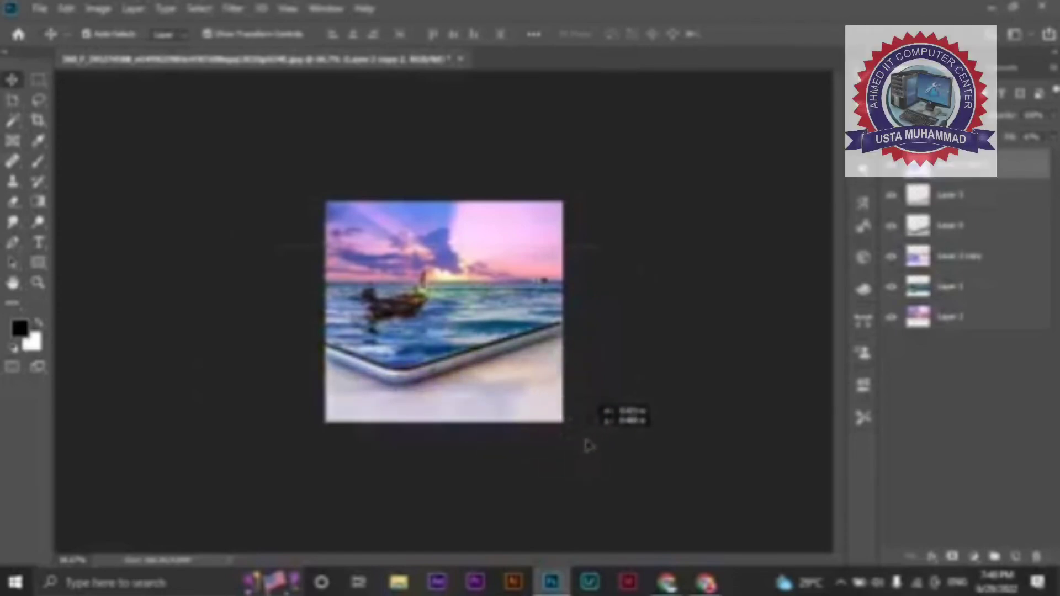
pyautogui.moveTo(552, 444)
pyautogui.mouseDown()
pyautogui.moveTo(595, 434)
pyautogui.moveTo(597, 421)
pyautogui.mouseUp()
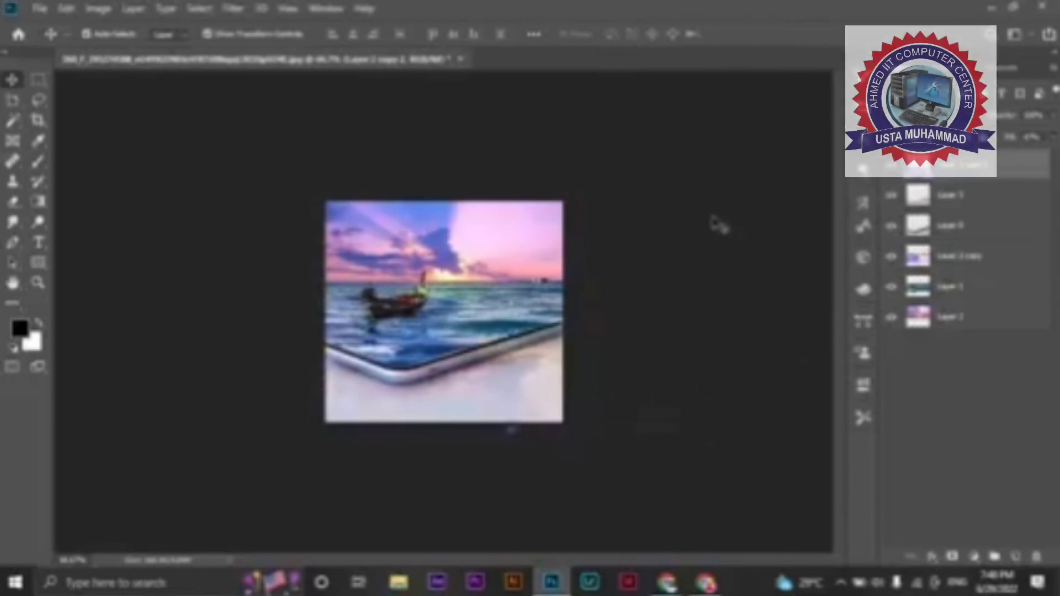
pyautogui.hotkey('ctrl', '+')
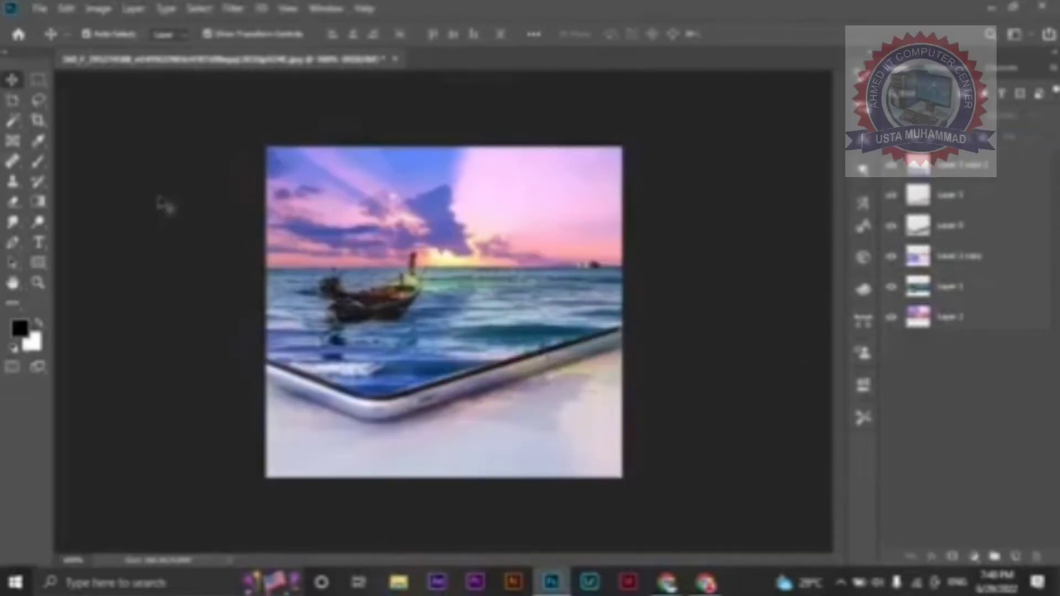
# - Try erasing below the phone, dismiss the no-layer warning, and select the top reflection layer
pyautogui.click(12, 201)
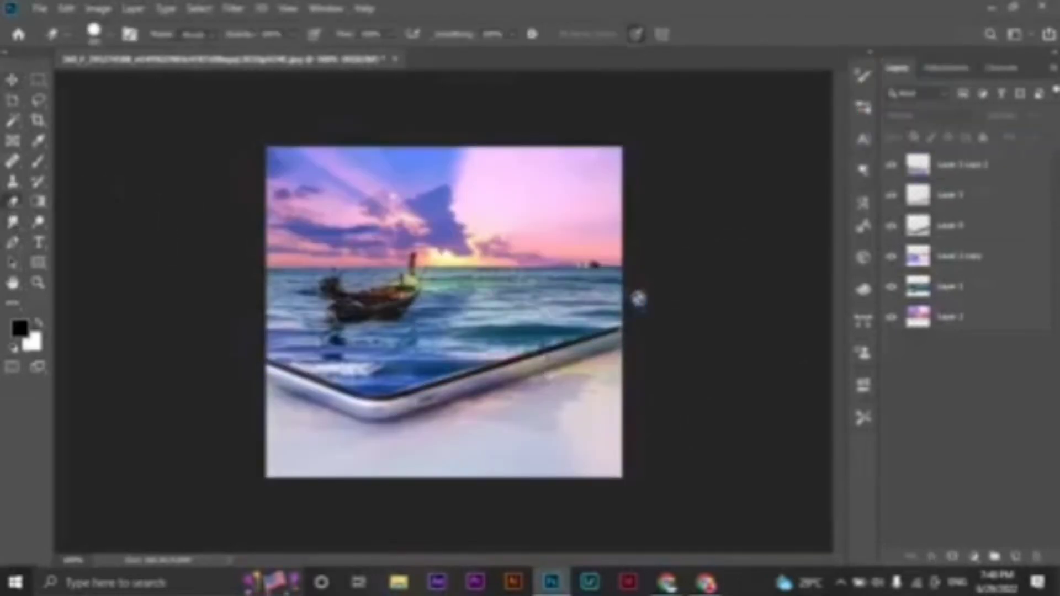
pyautogui.click(400, 276)
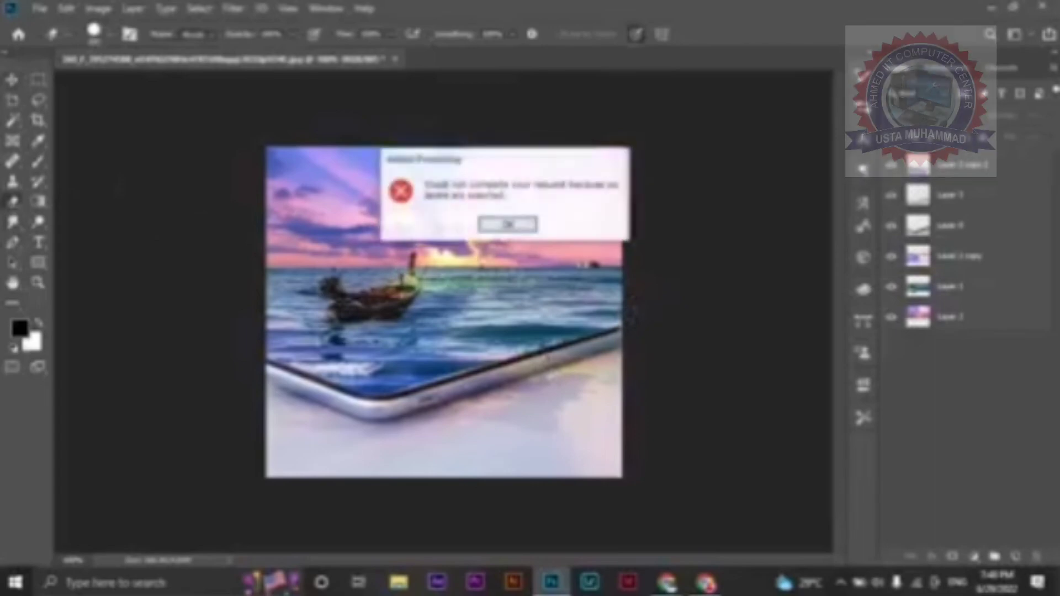
pyautogui.click(525, 227)
pyautogui.hotkey('ctrl', 'j')
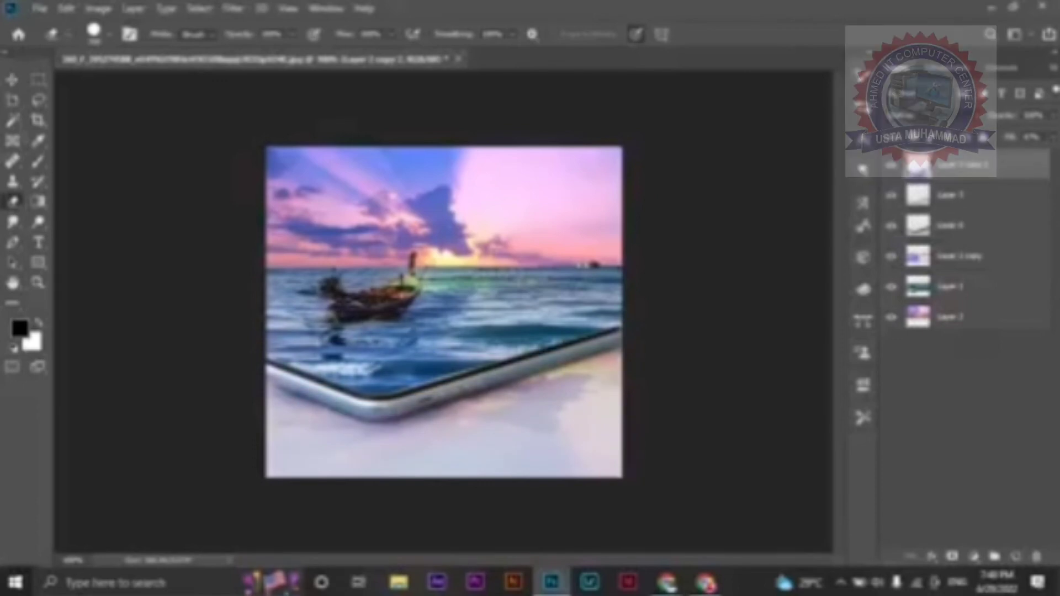
# - Raise the reflection layer's Fill so the sky reflection shows more strongly
pyautogui.click(11, 80)
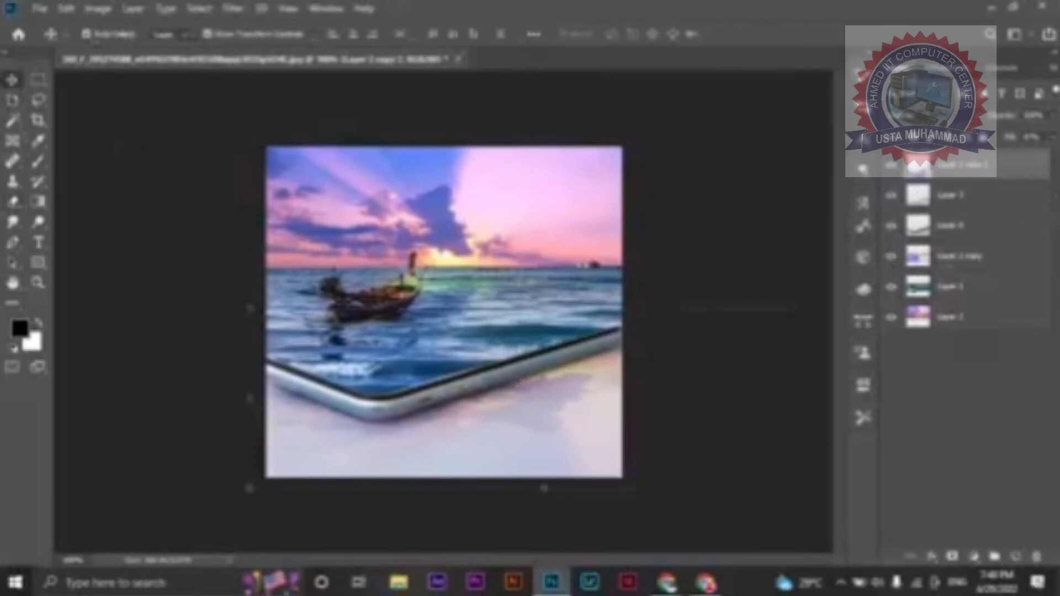
pyautogui.click(1054, 138)
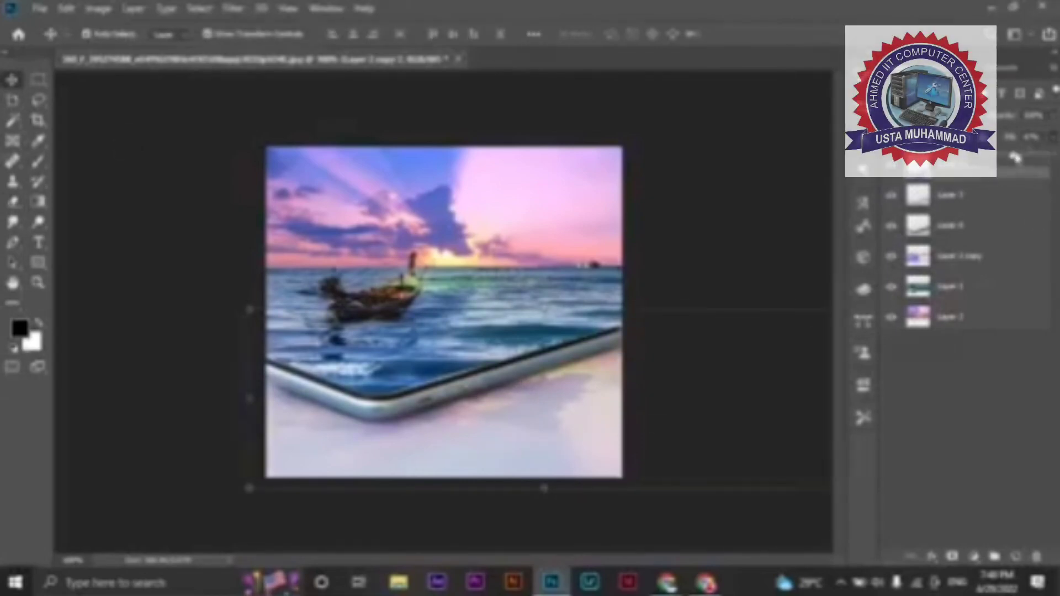
pyautogui.moveTo(1015, 159); pyautogui.dragTo(1052, 159)
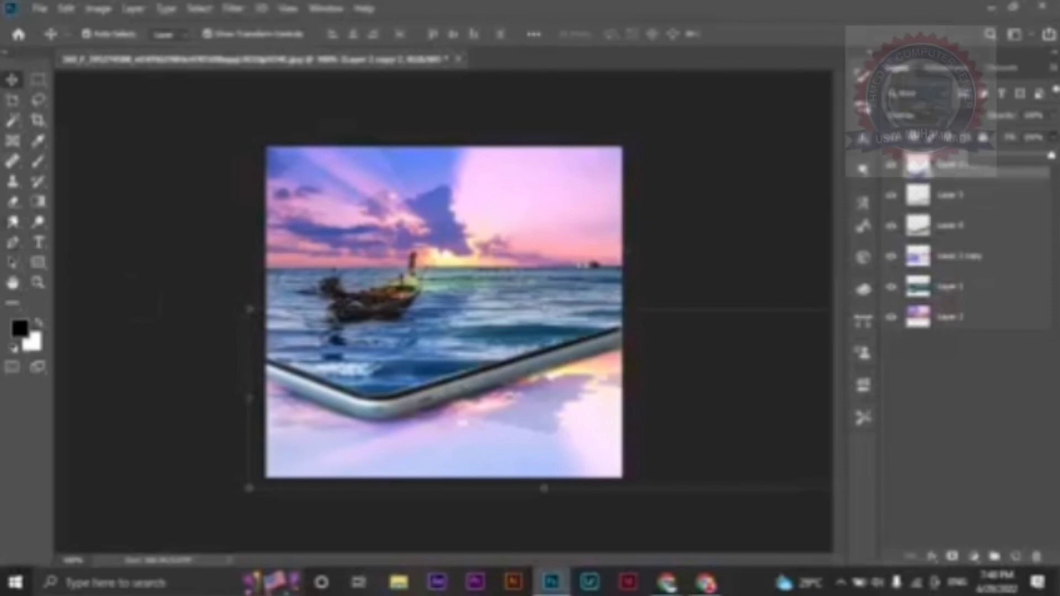
# - Clone Stamp a purple cloud patch just below the phone's edge
pyautogui.click(13, 181)
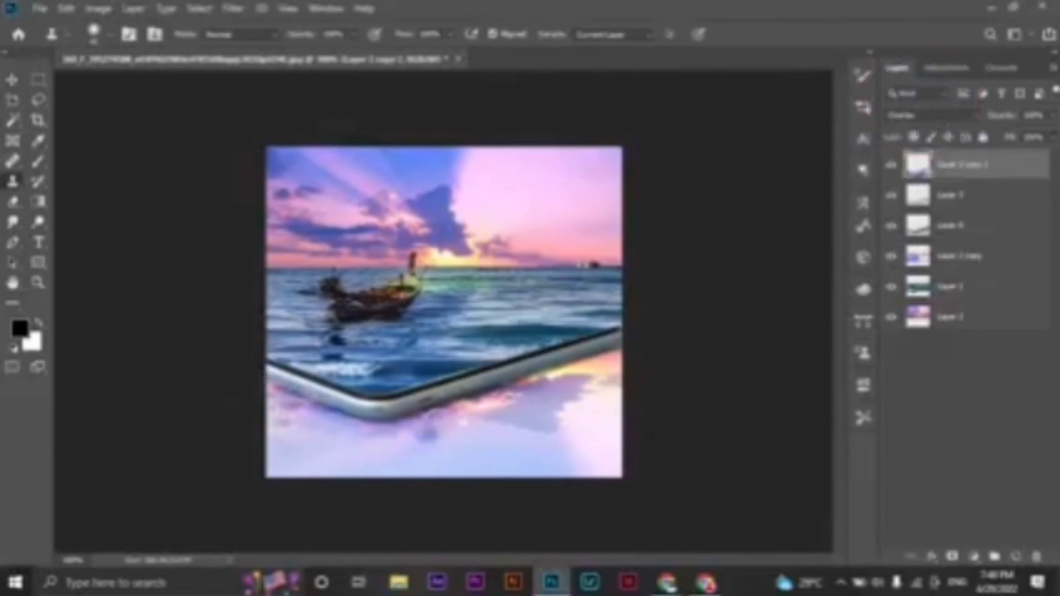
pyautogui.click(439, 422)
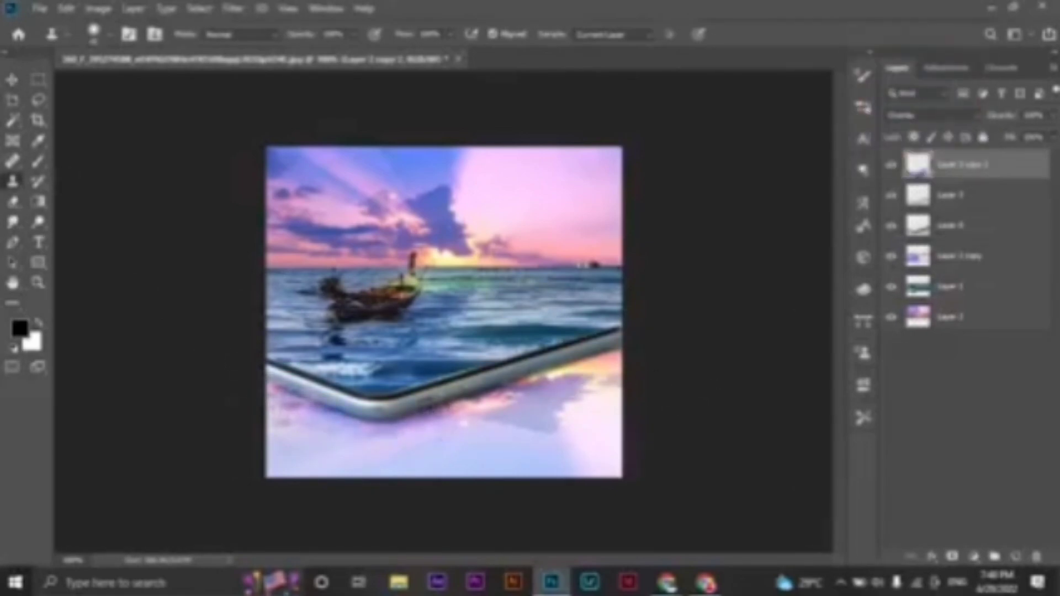
pyautogui.press('v')
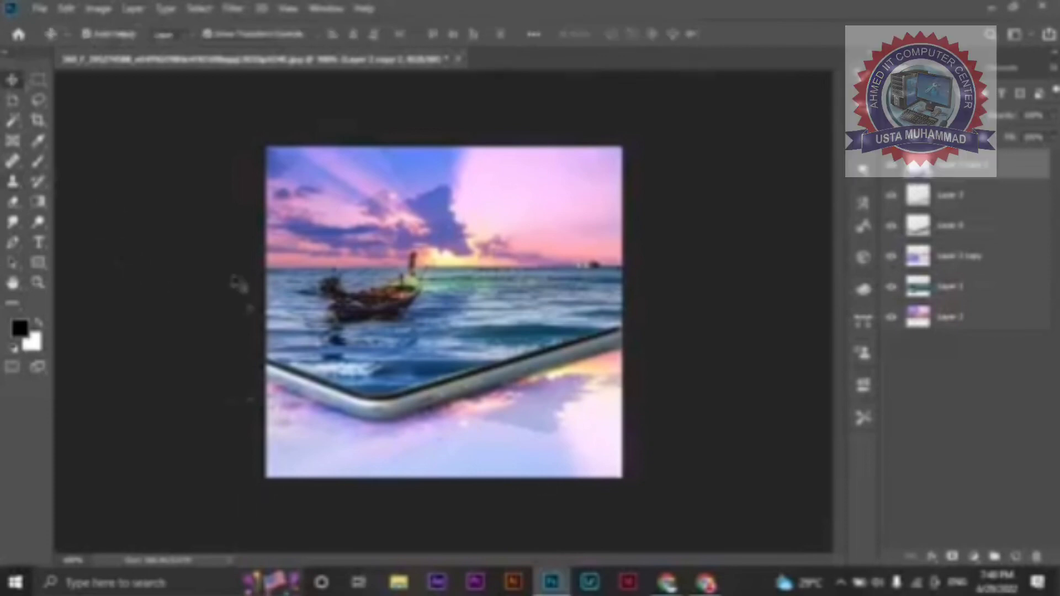
pyautogui.click(240, 284)
pyautogui.hotkey('ctrl', '-')
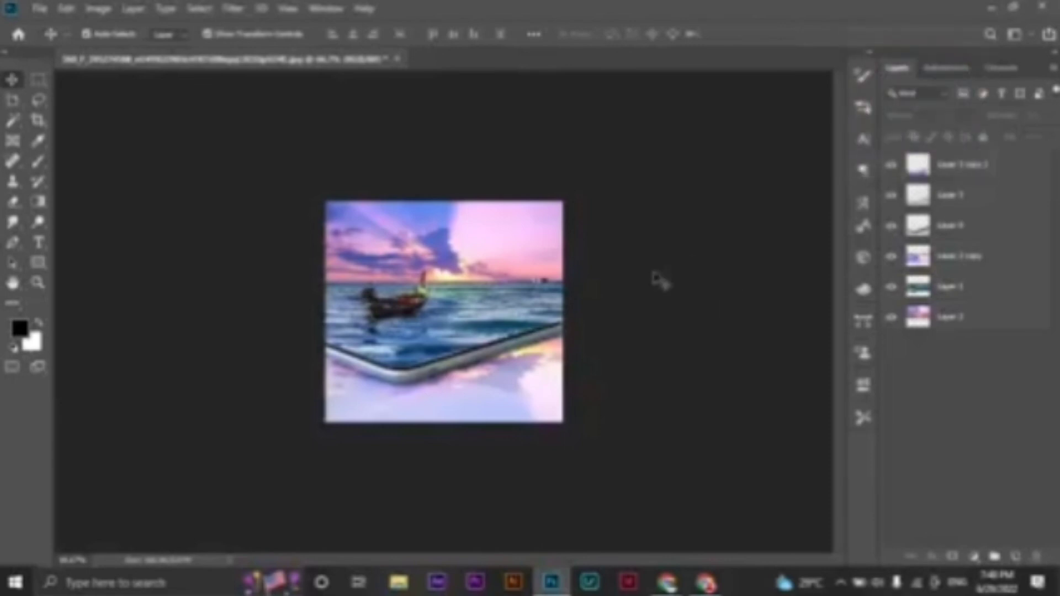
pyautogui.hotkey('ctrl', '+')
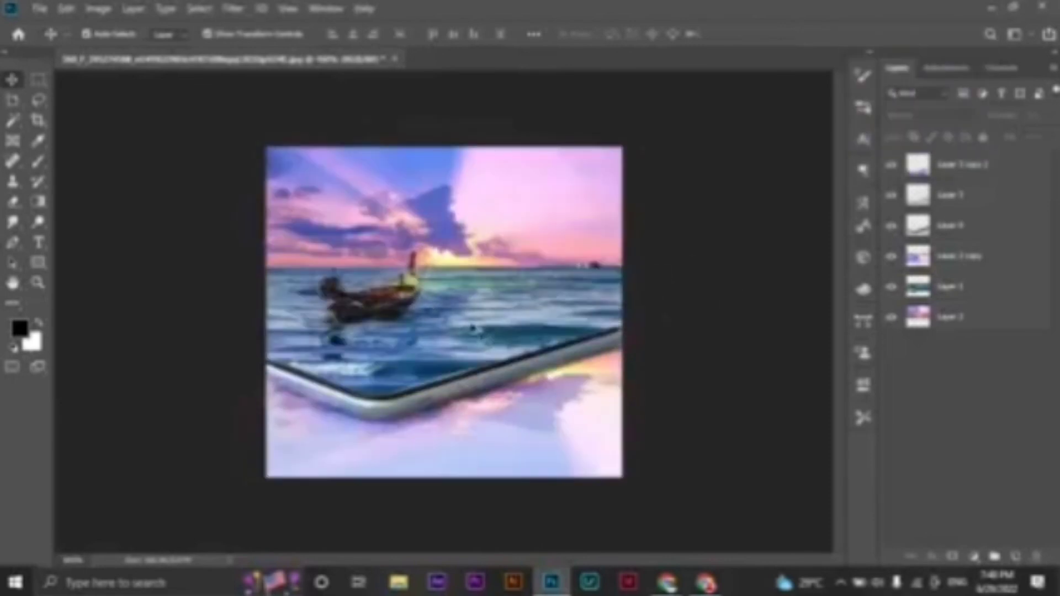
pyautogui.hotkey('ctrl', '+')
pyautogui.hotkey('ctrl', '-')
pyautogui.hotkey('ctrl', '-')
pyautogui.hotkey('ctrl', '-')
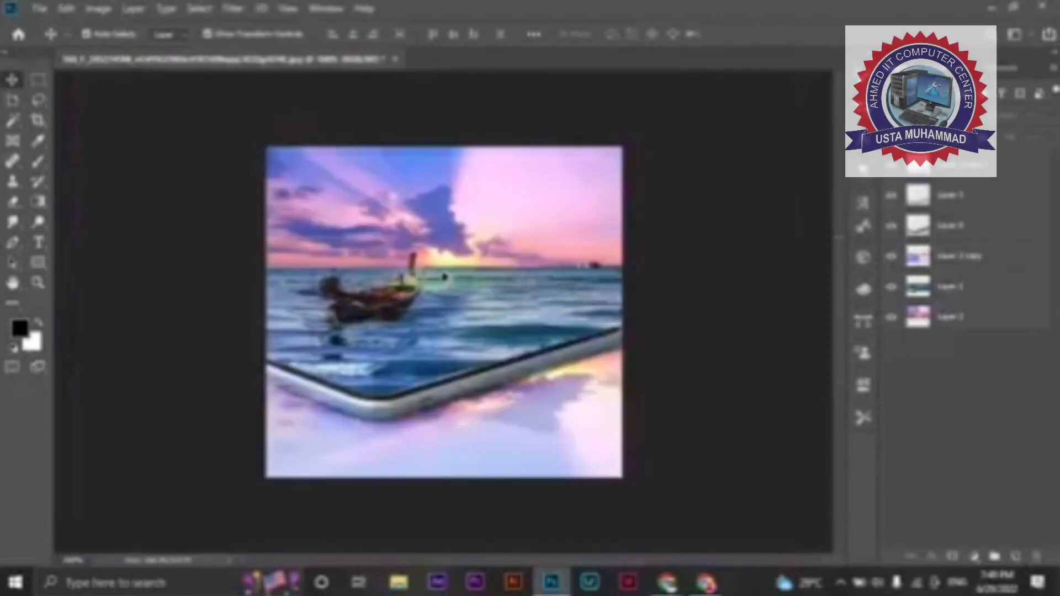
pyautogui.scroll(2, 444, 276)
pyautogui.scroll(-2, 444, 276)
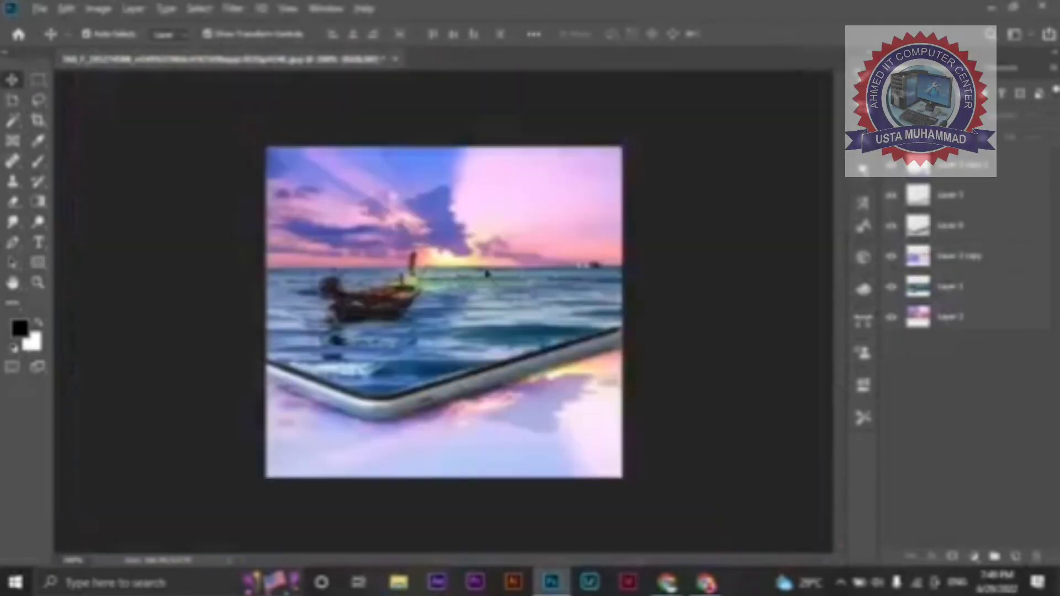